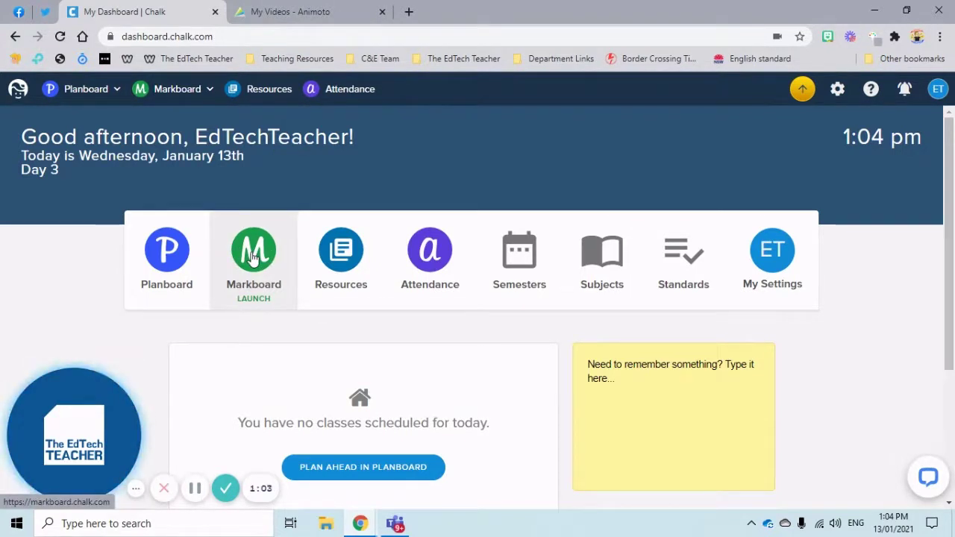
# - Open Markboard and select The 2021 School Year semester
pyautogui.click(251, 257)
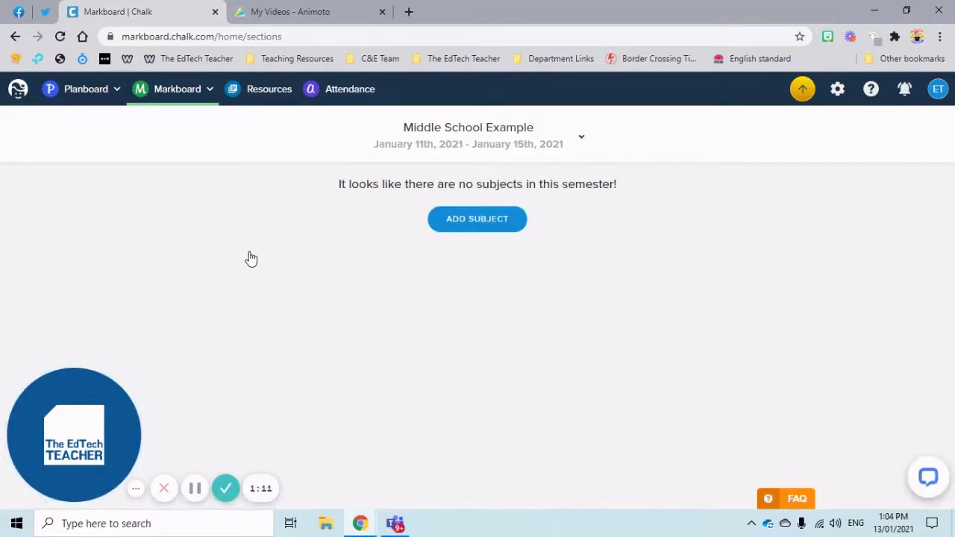
pyautogui.click(545, 151)
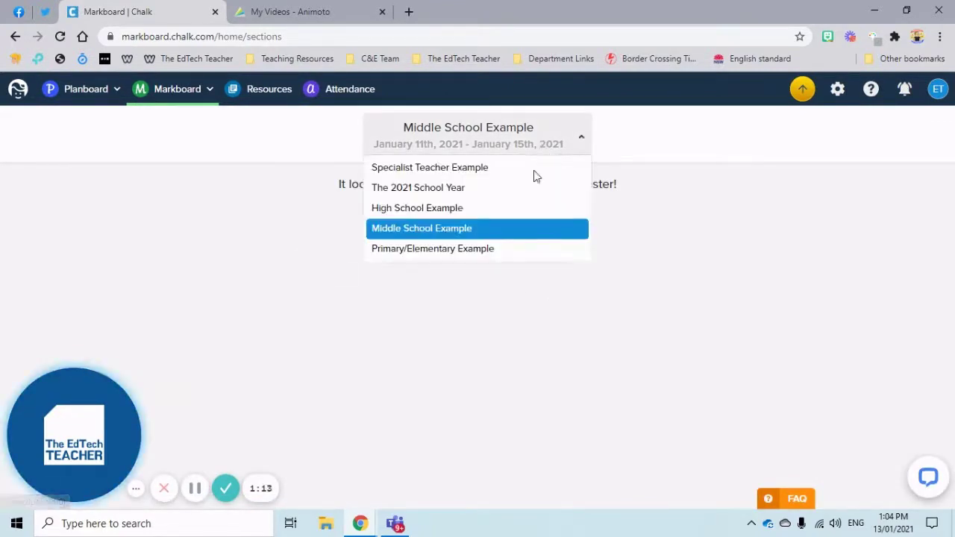
pyautogui.click(513, 191)
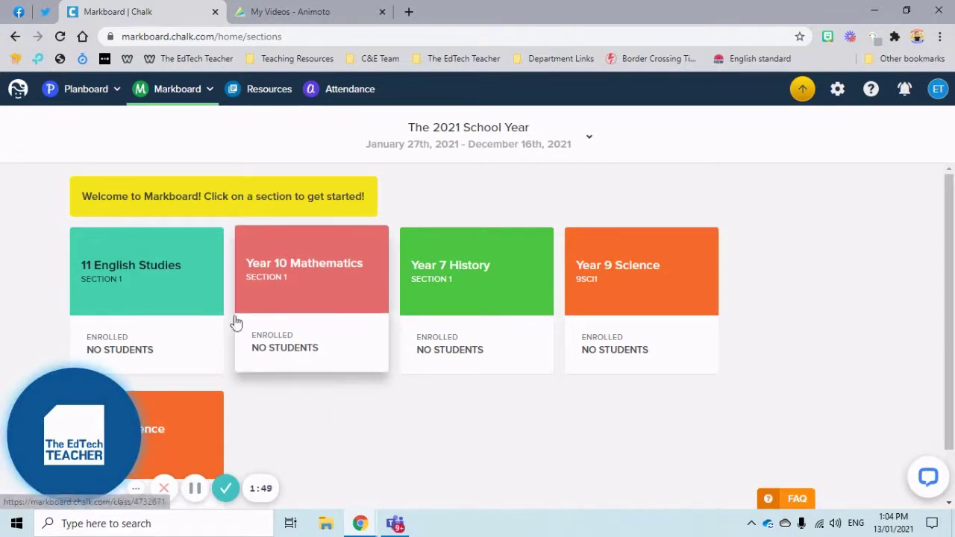
pyautogui.click(170, 299)
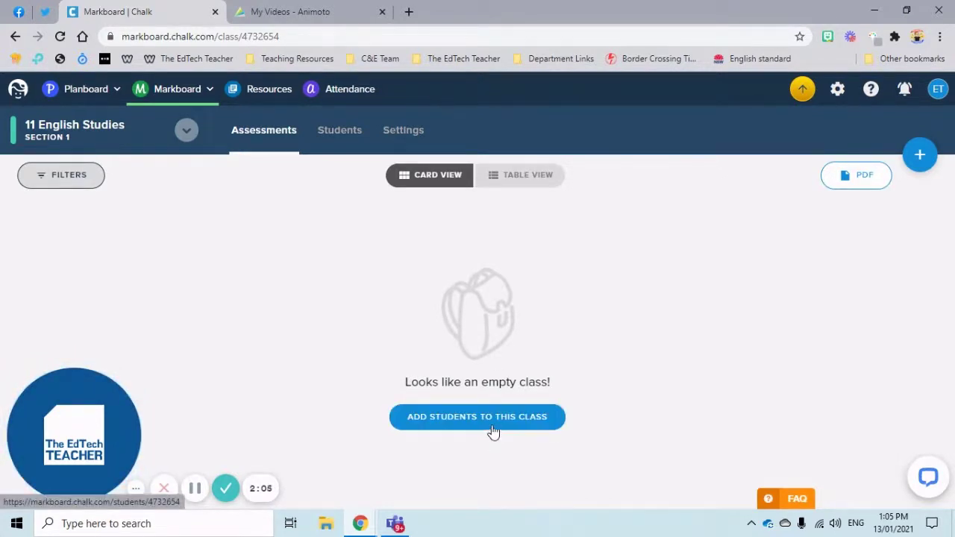
pyautogui.click(344, 139)
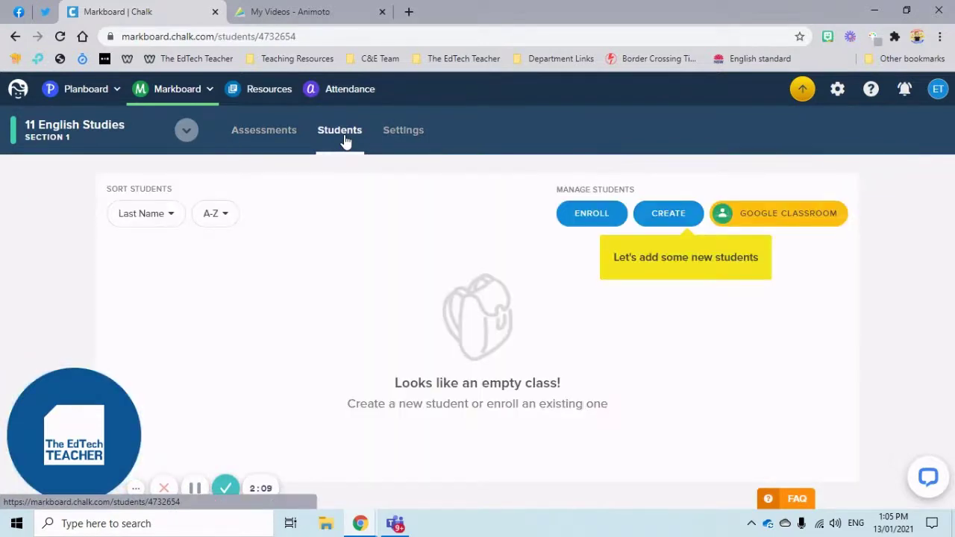
pyautogui.click(210, 93)
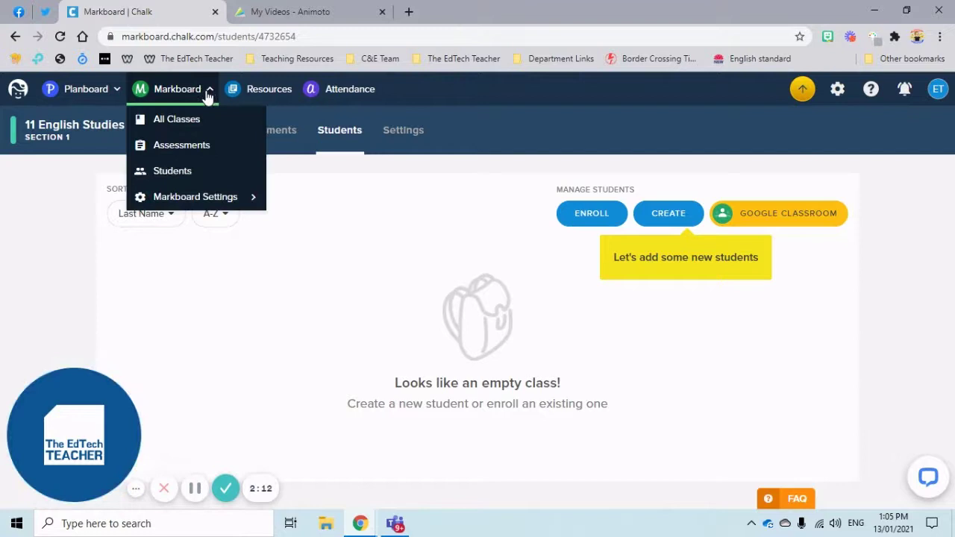
pyautogui.click(191, 170)
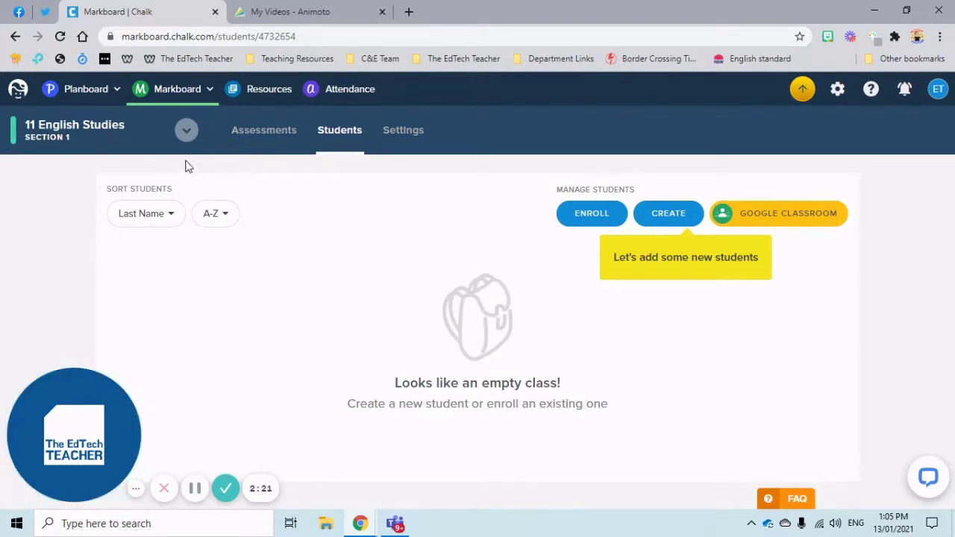
pyautogui.click(200, 89)
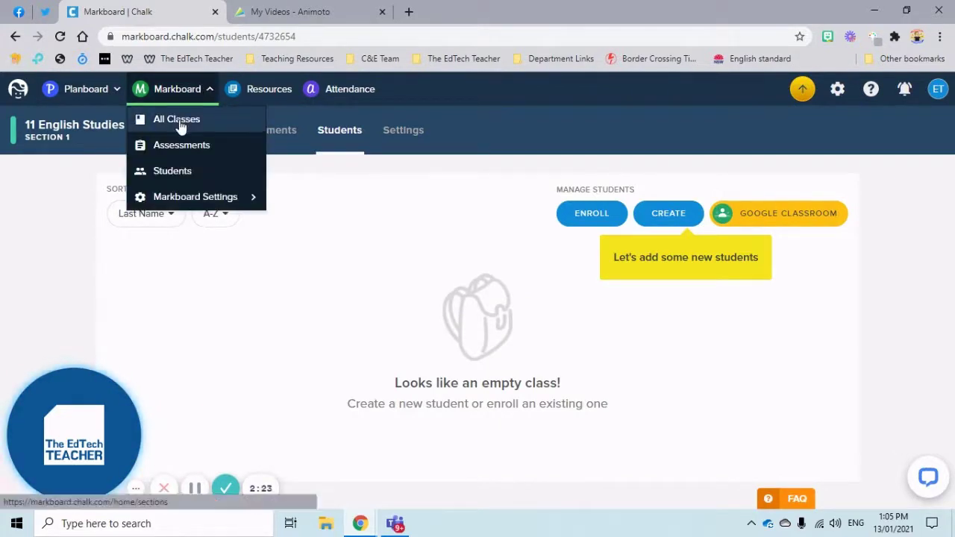
pyautogui.click(181, 124)
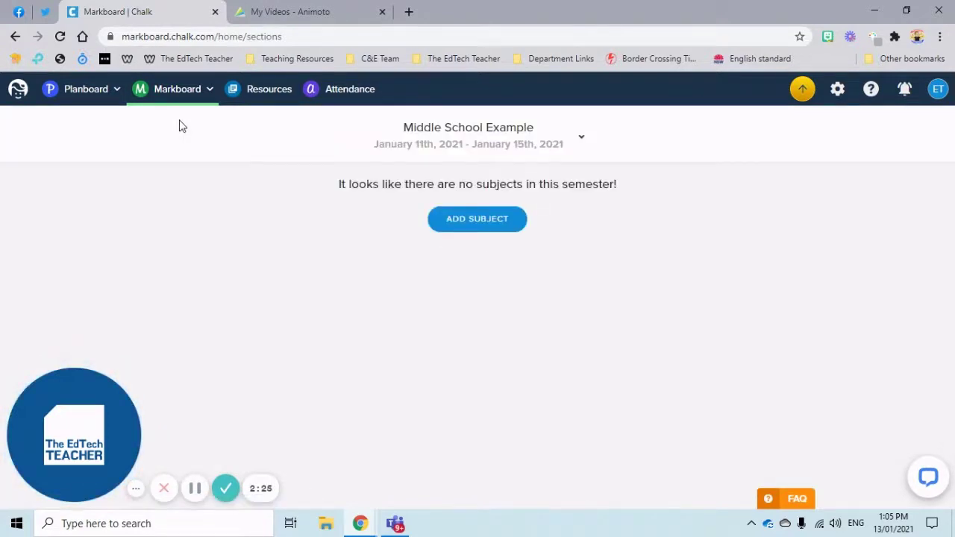
pyautogui.click(488, 153)
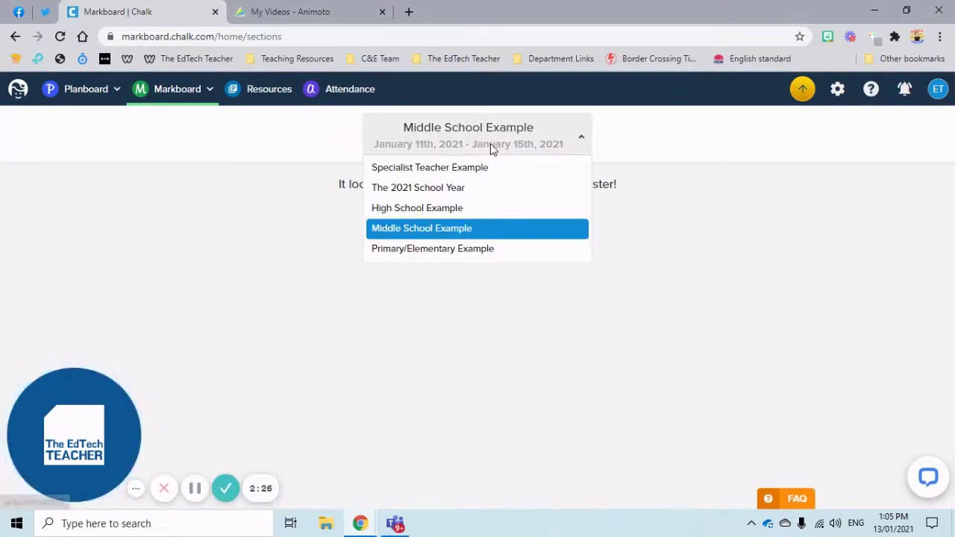
pyautogui.click(468, 188)
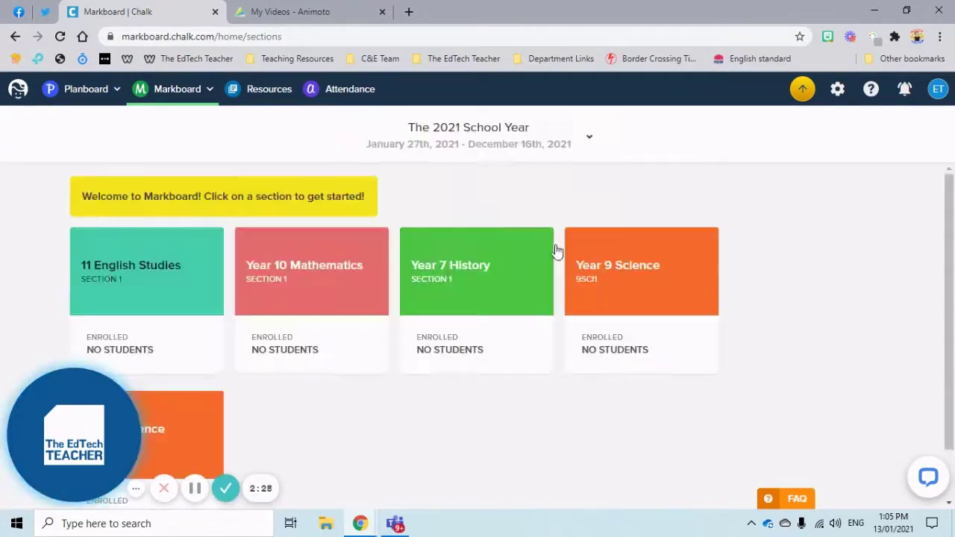
# - Open 11 English Studies, browse Year 7 History and Year 9 Science, then return and choose Add Students
pyautogui.click(109, 270)
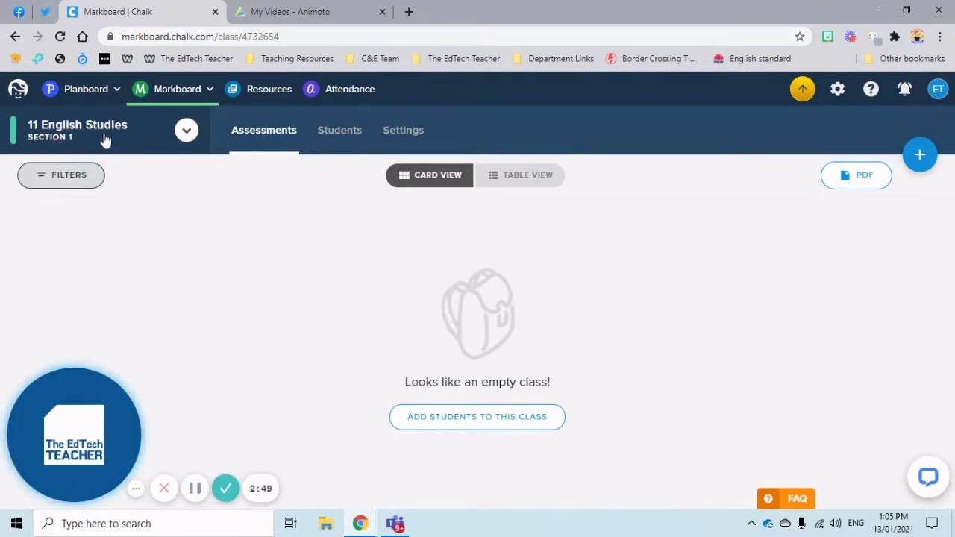
pyautogui.click(186, 132)
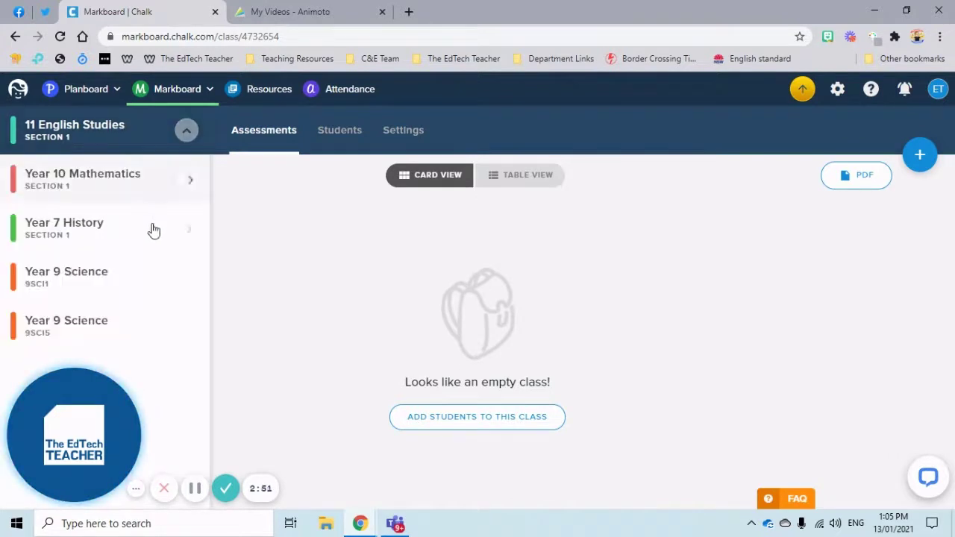
pyautogui.click(111, 236)
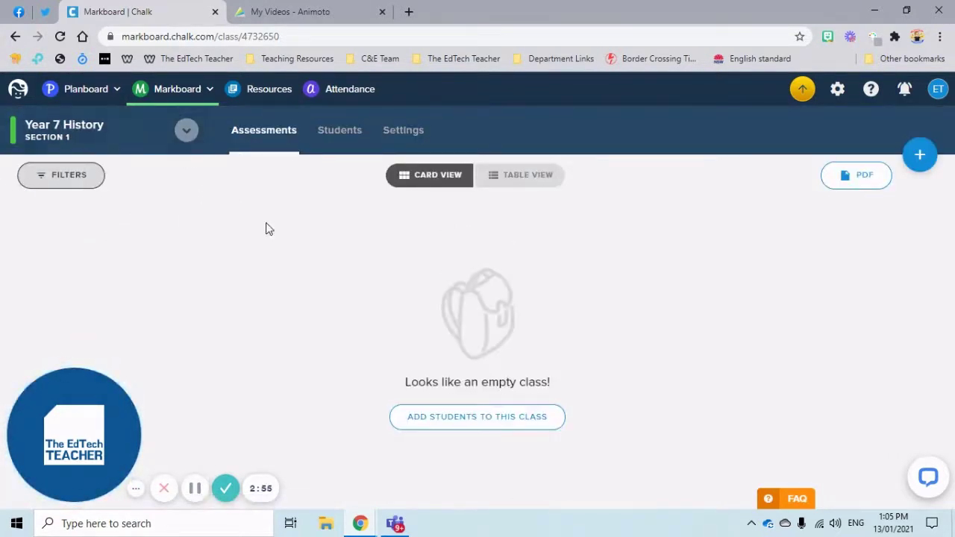
pyautogui.click(186, 131)
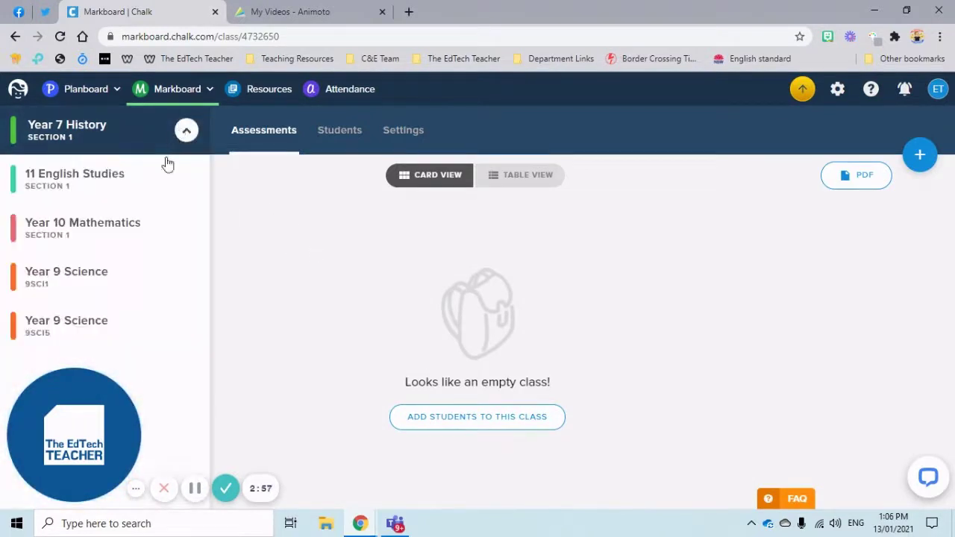
pyautogui.click(127, 277)
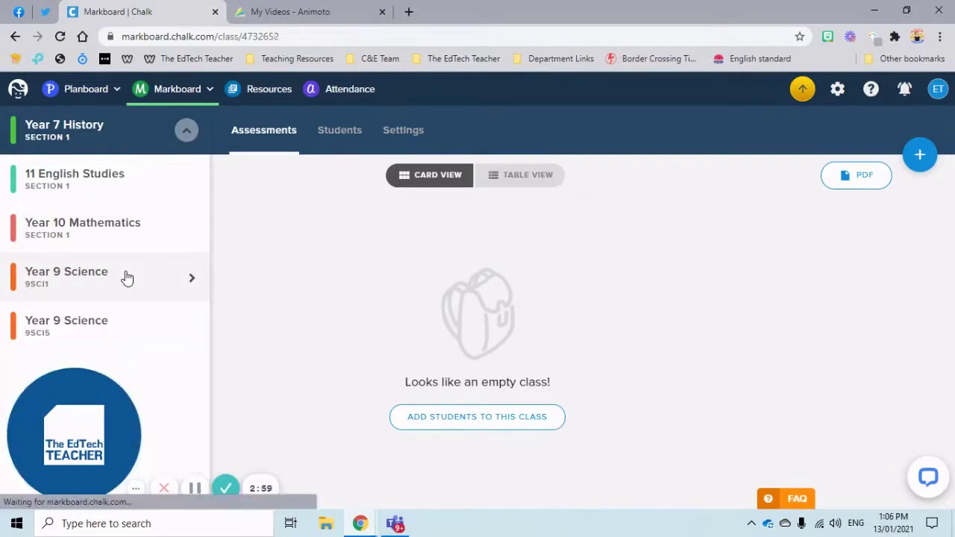
pyautogui.click(186, 131)
pyautogui.click(166, 181)
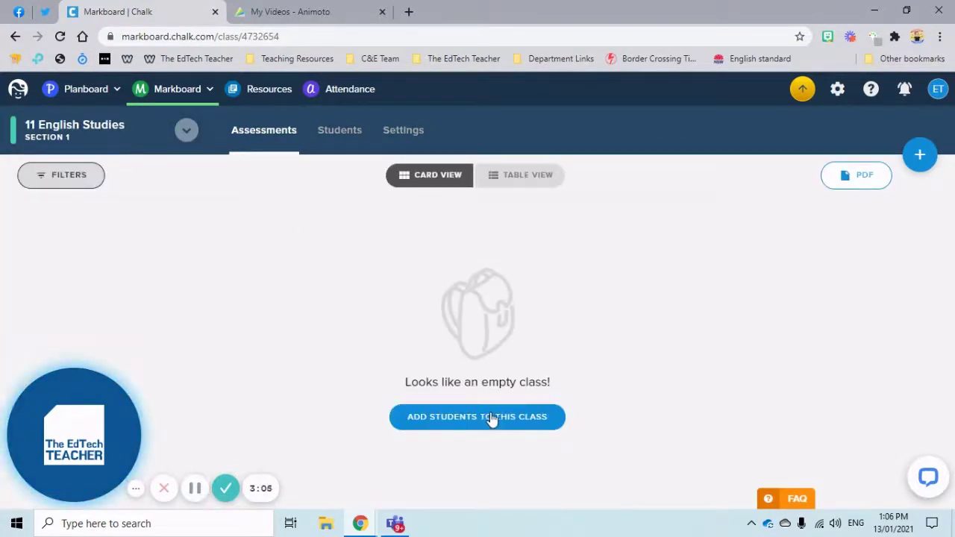
pyautogui.click(490, 417)
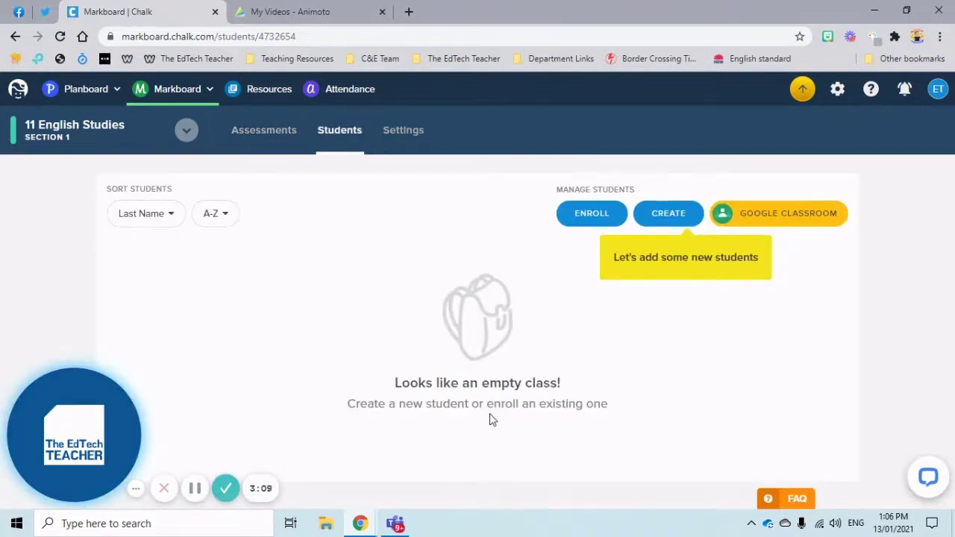
pyautogui.click(594, 220)
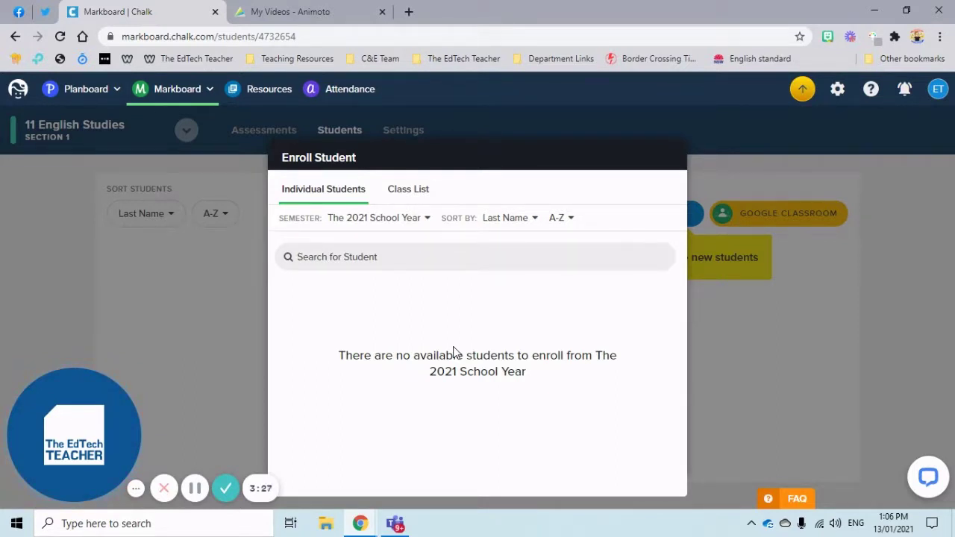
pyautogui.click(416, 260)
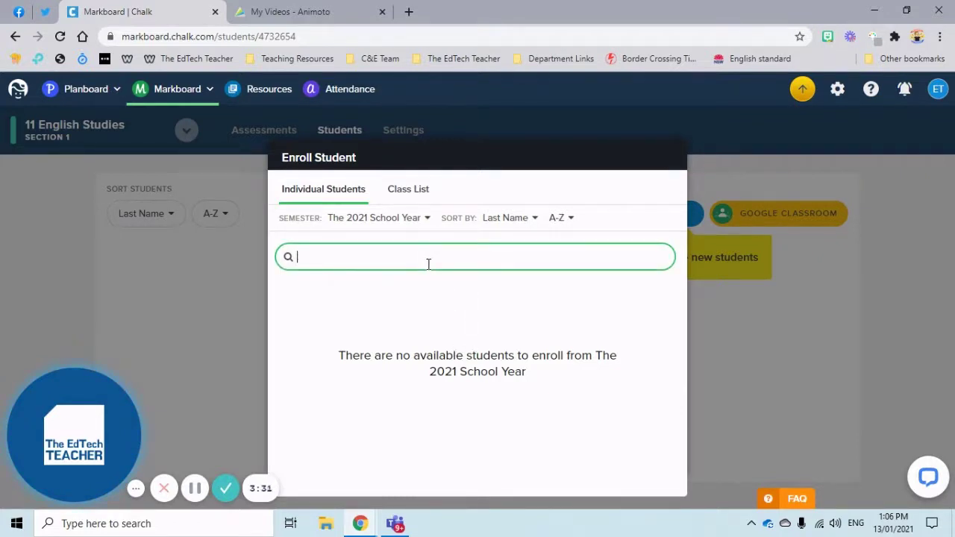
pyautogui.click(412, 194)
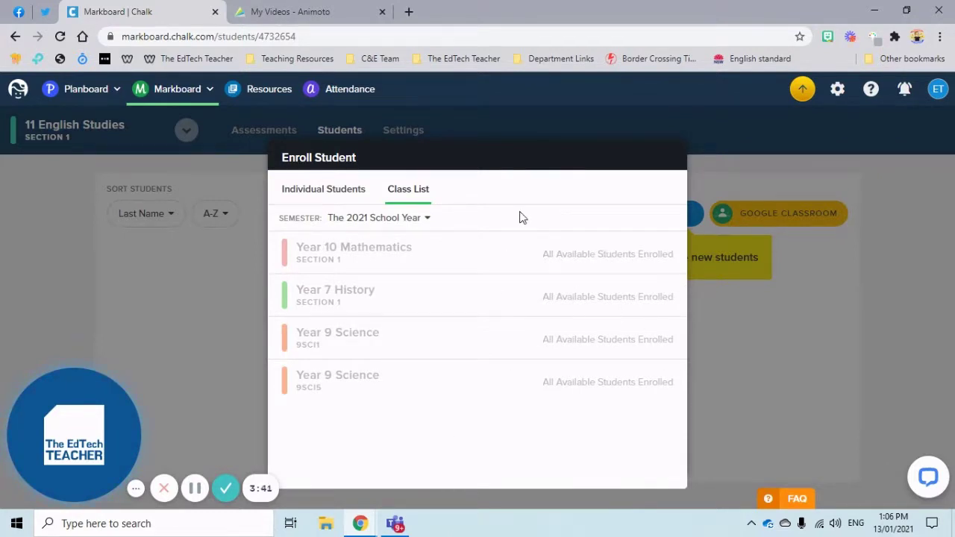
pyautogui.click(707, 316)
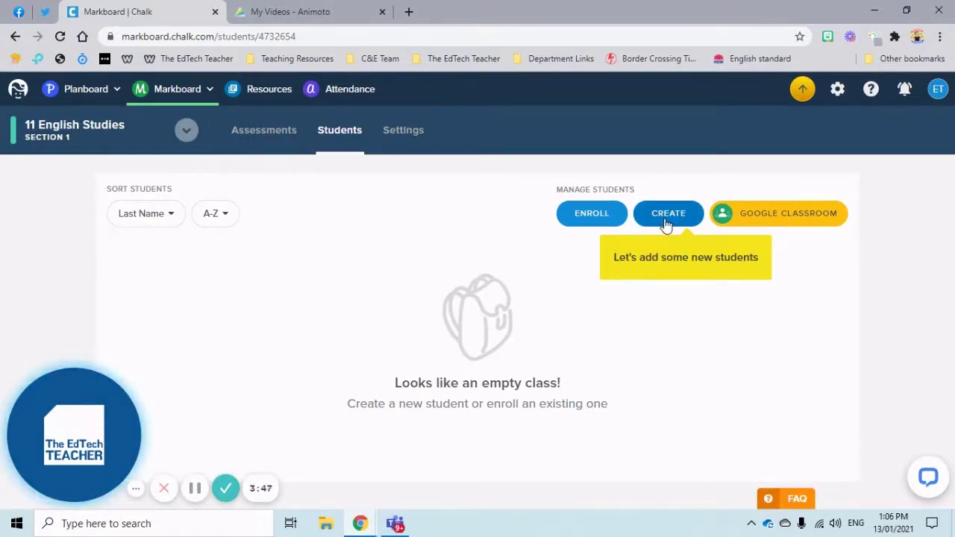
pyautogui.click(772, 224)
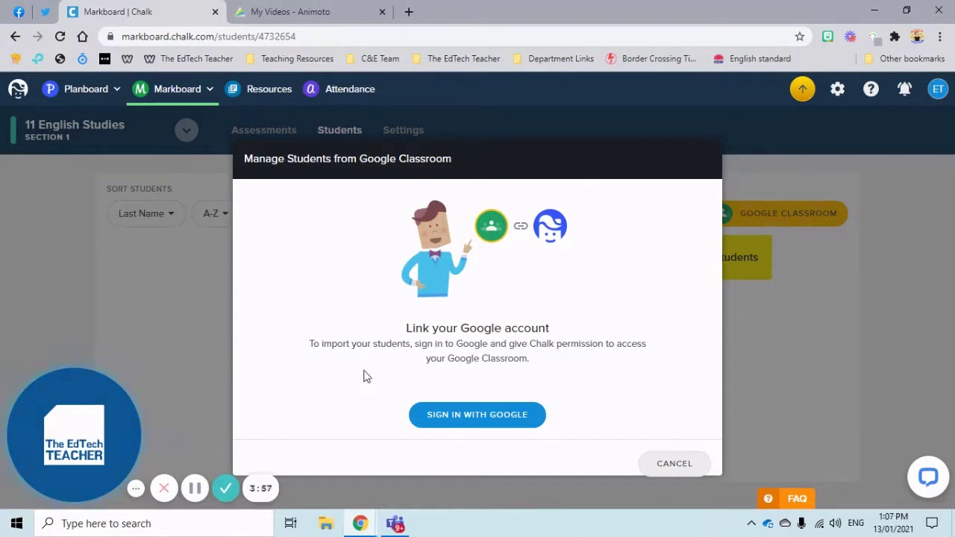
pyautogui.click(822, 346)
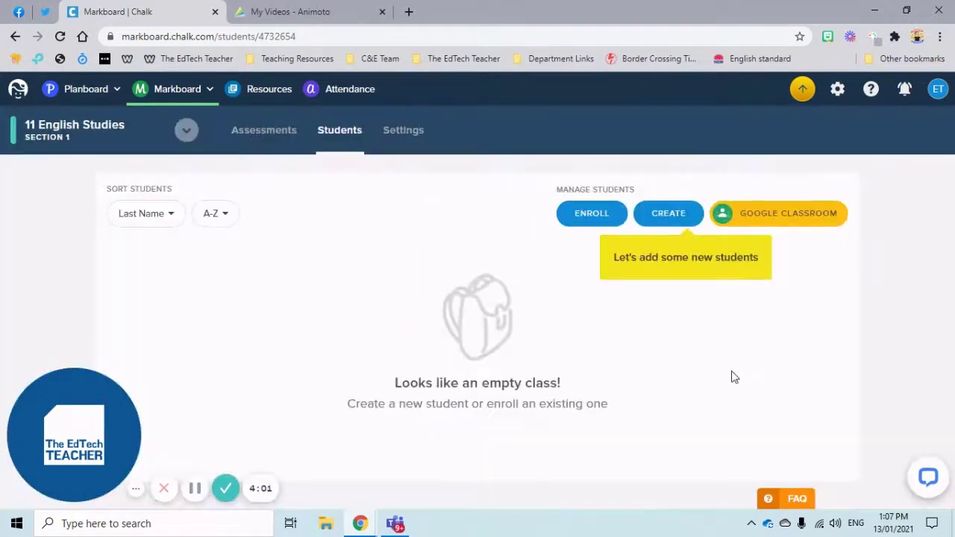
# - Start creating new students and enter the first three student names on separate lines
pyautogui.click(665, 217)
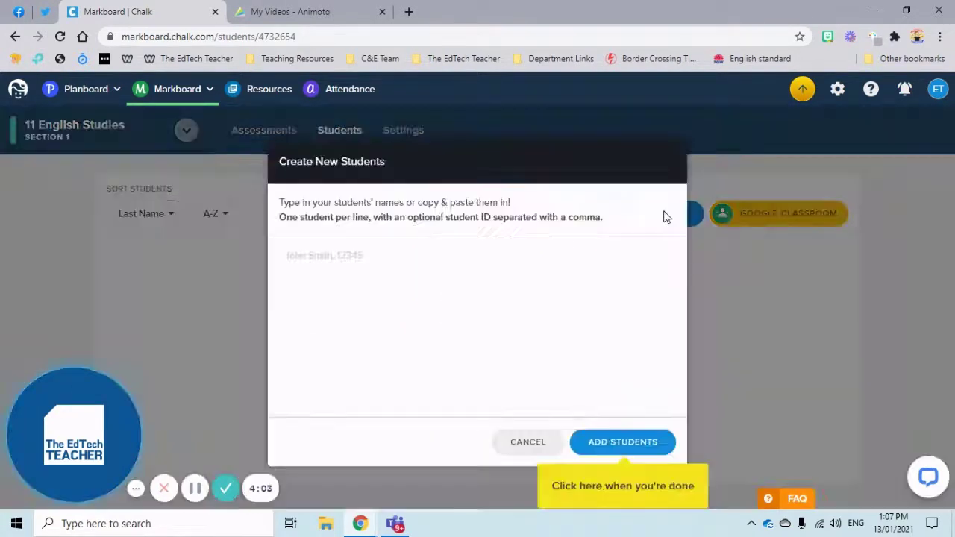
pyautogui.click(375, 270)
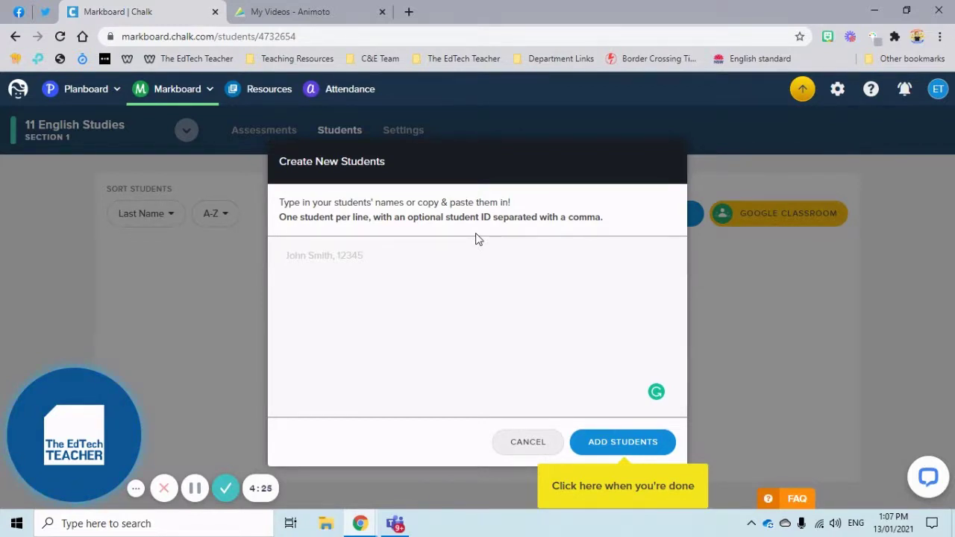
pyautogui.press('Return')
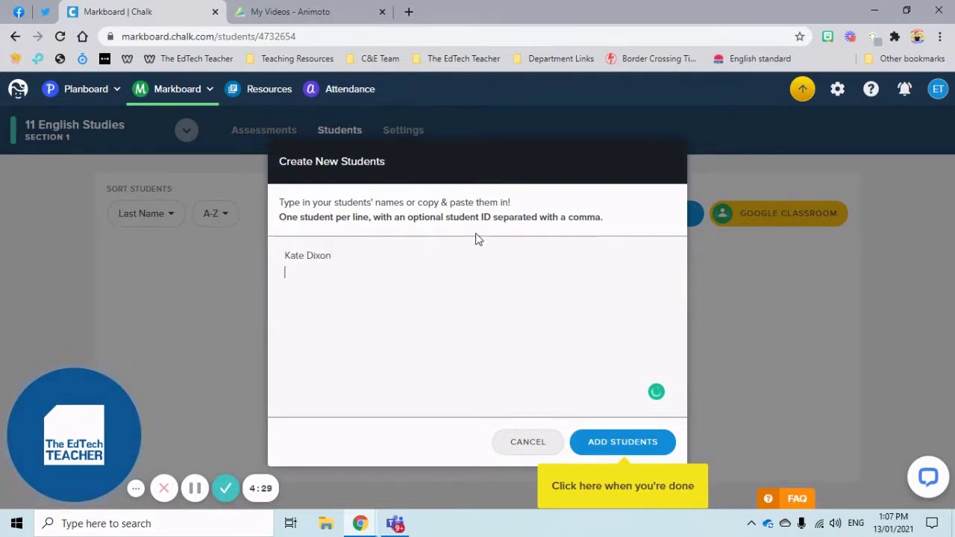
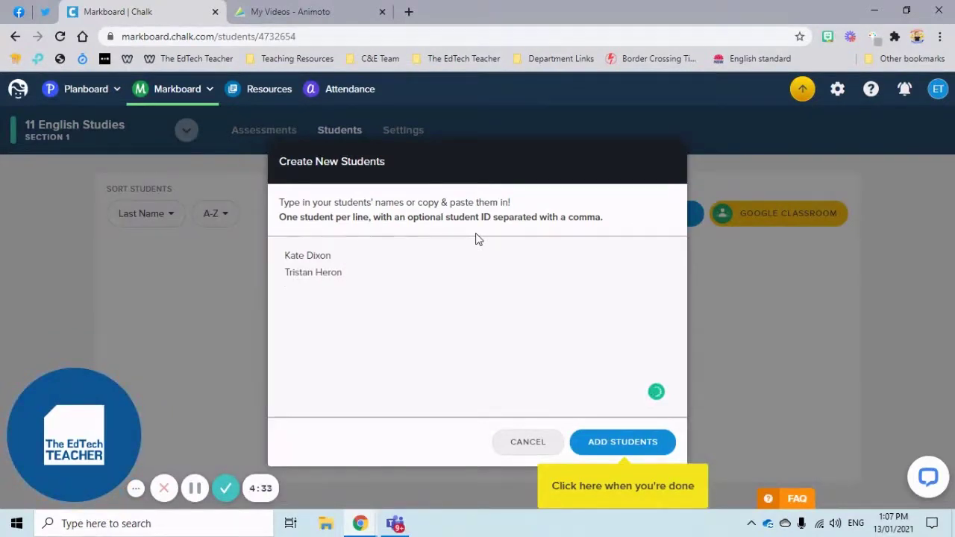
pyautogui.write('Joe Smith')
pyautogui.press('Return')
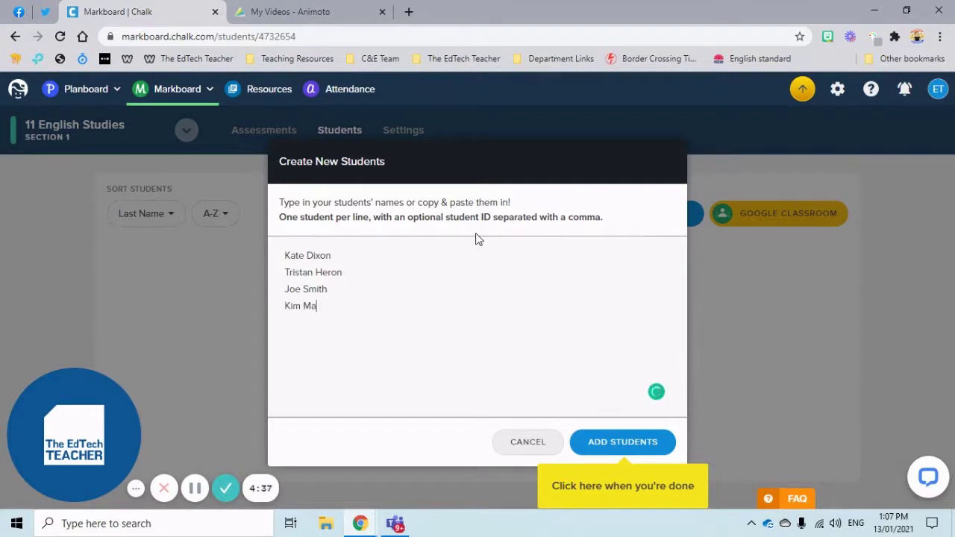
# - Enter the remaining four student names and add all seven students to the class
pyautogui.press('Return')
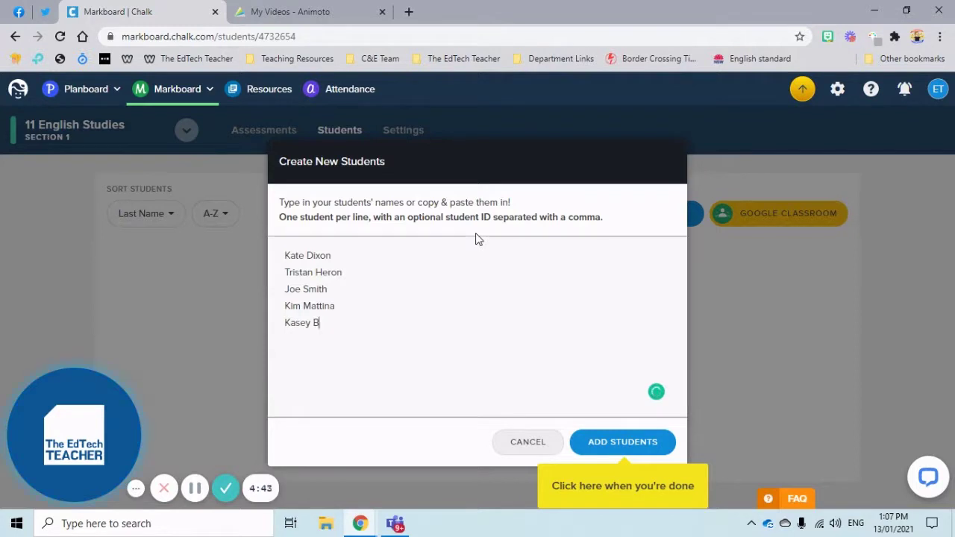
pyautogui.press('Return')
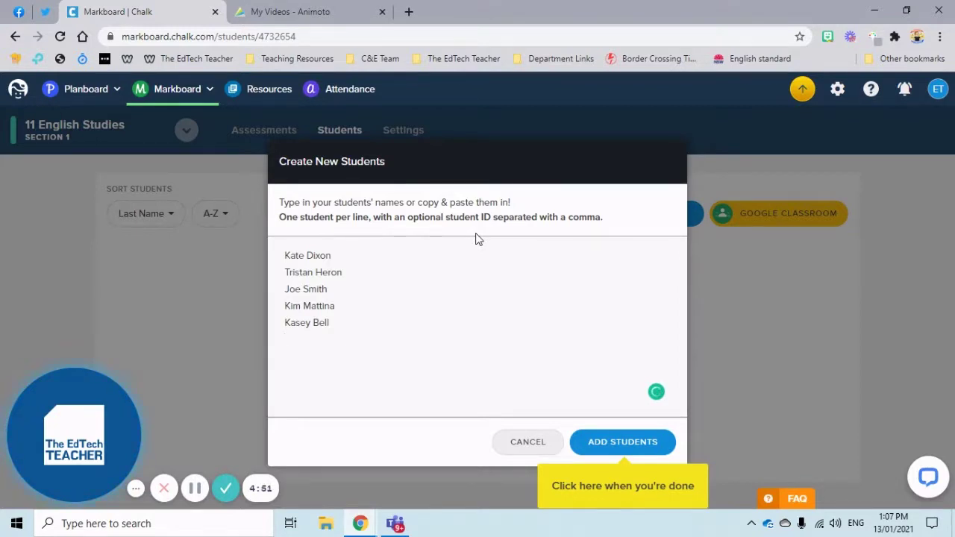
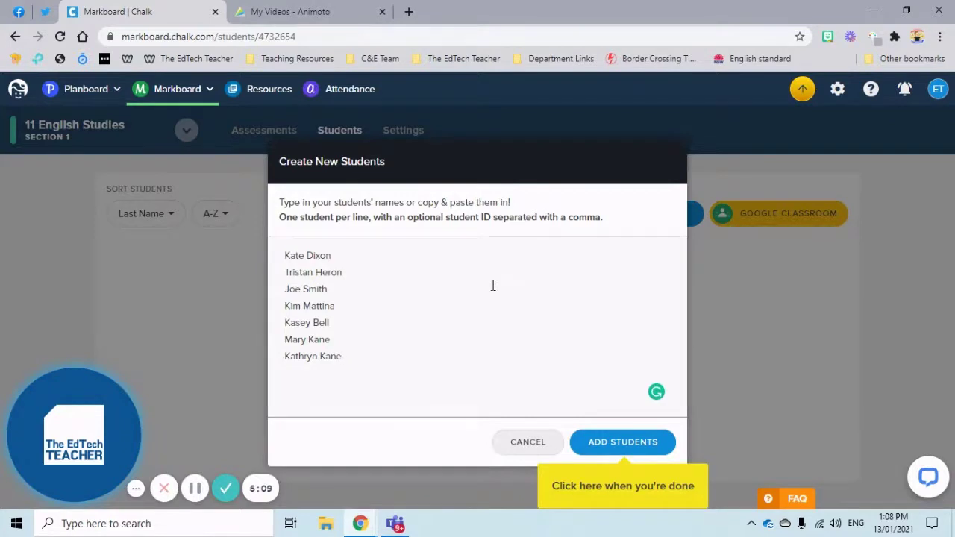
pyautogui.click(616, 444)
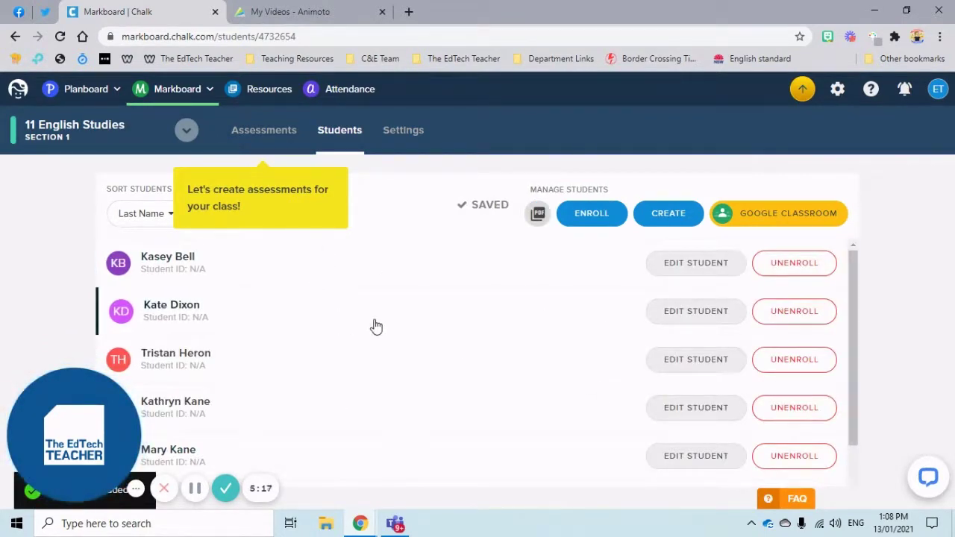
pyautogui.scroll(-1, 374, 326)
pyautogui.scroll(1, 375, 326)
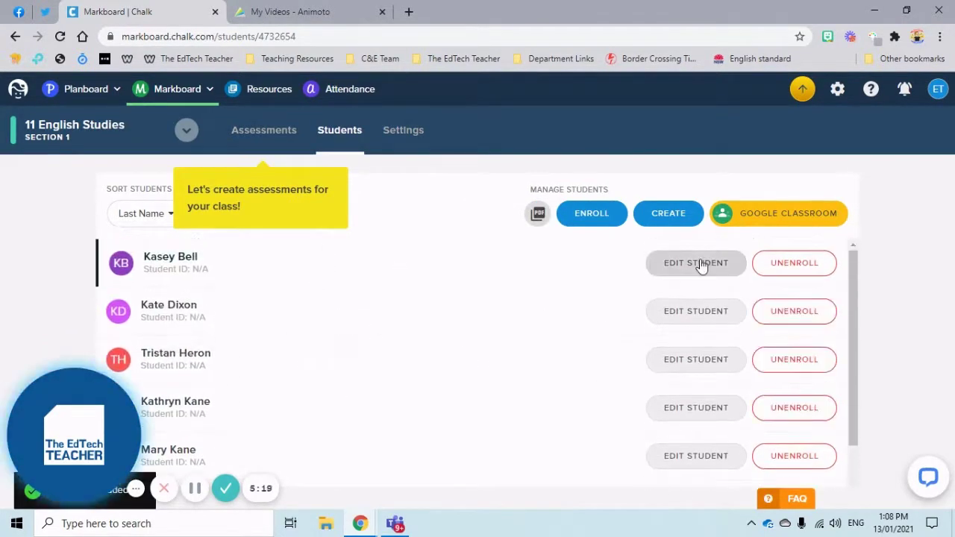
pyautogui.click(701, 263)
pyautogui.click(371, 206)
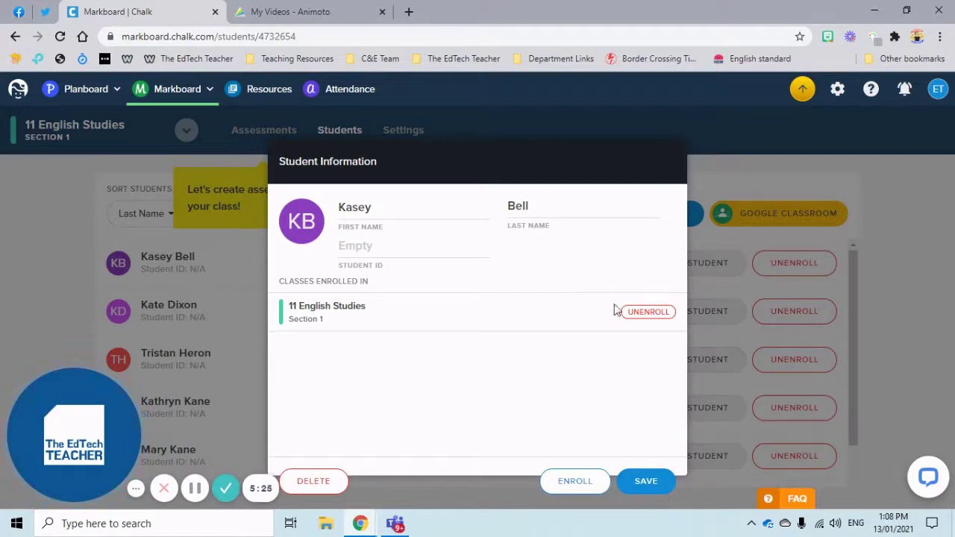
pyautogui.click(710, 154)
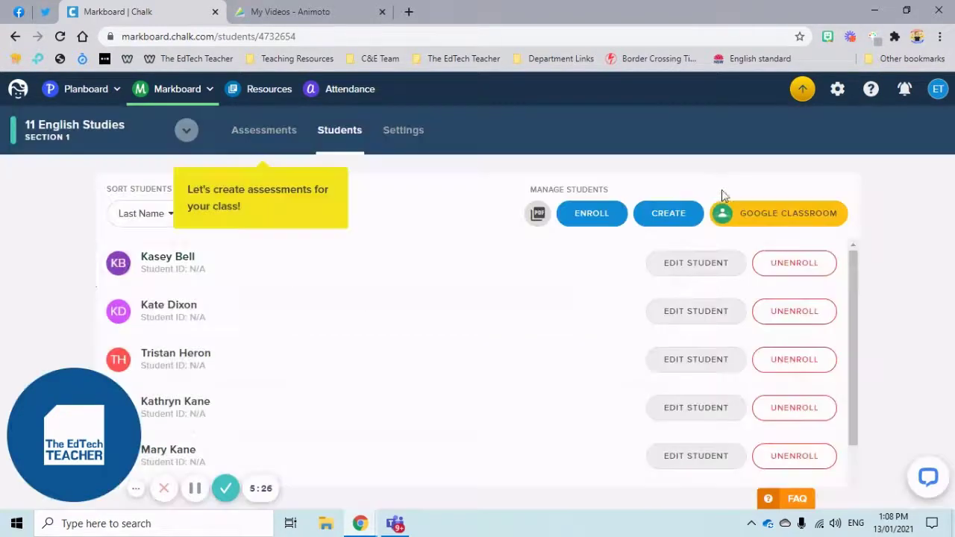
pyautogui.click(792, 267)
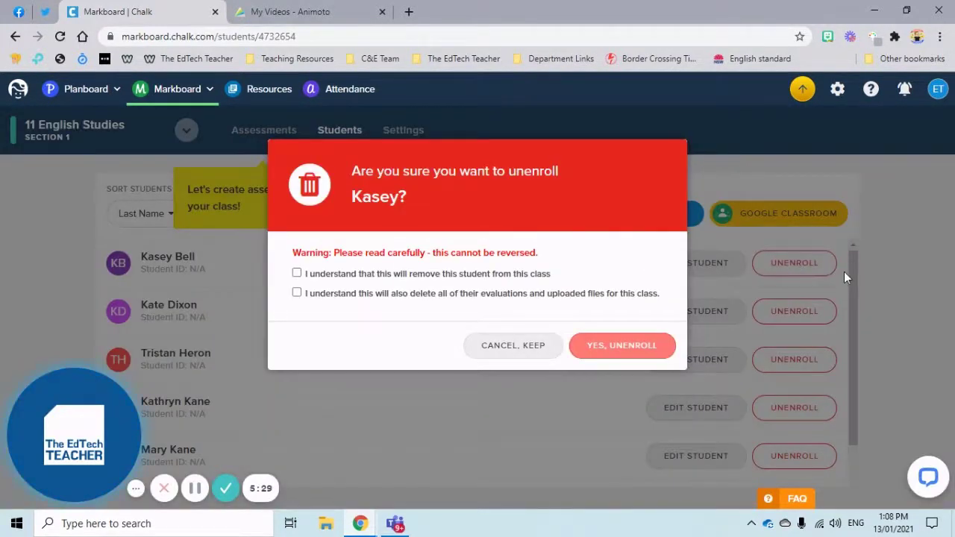
pyautogui.click(535, 347)
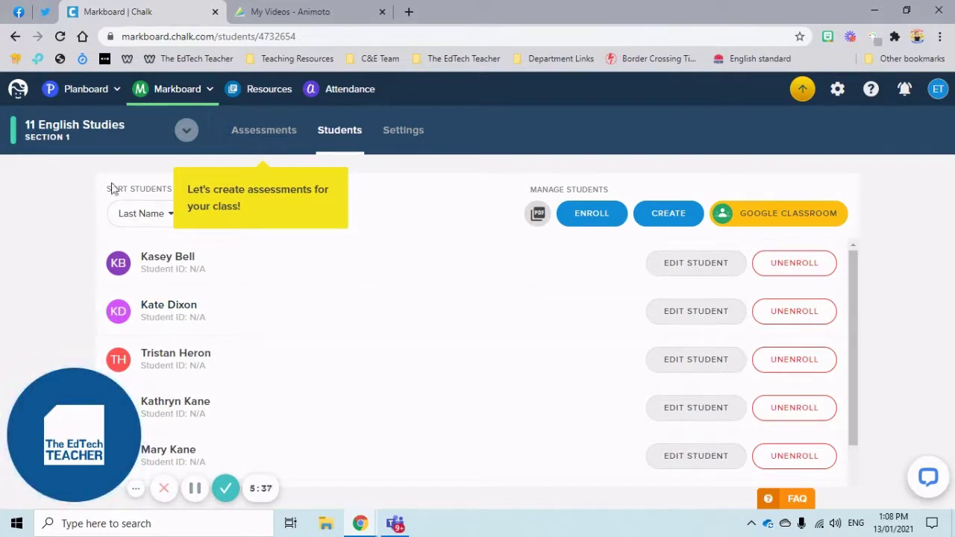
# - Sort the students by Student ID and go to the class's Assessments page
pyautogui.click(136, 216)
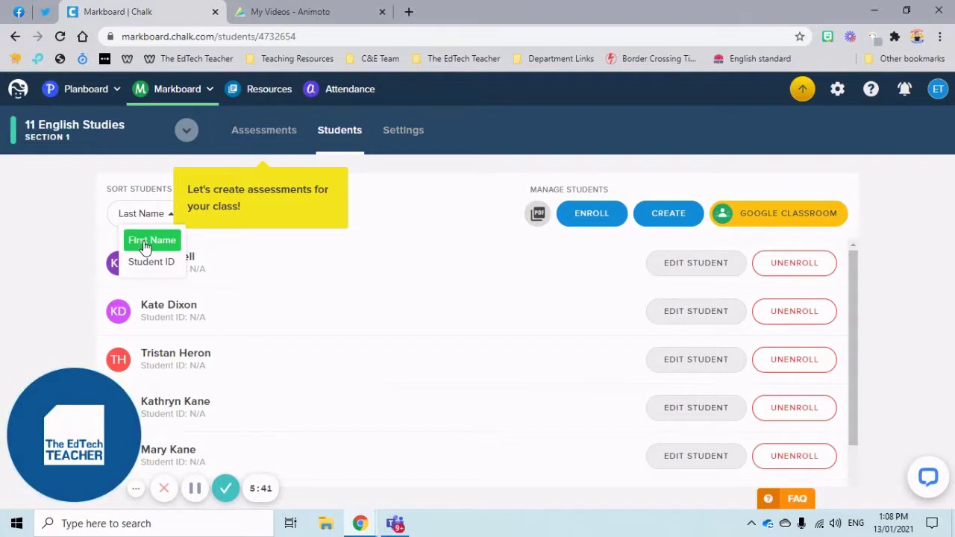
pyautogui.click(141, 214)
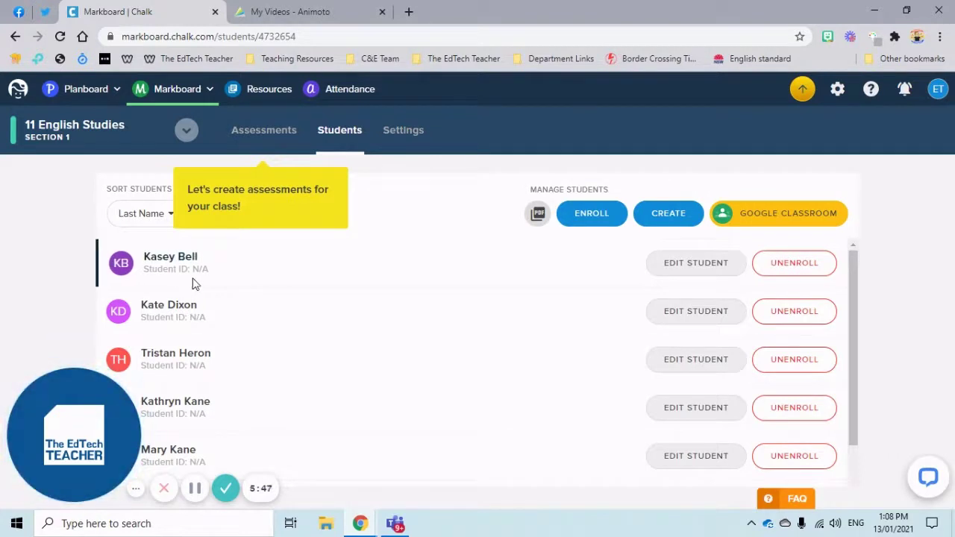
pyautogui.scroll(-2, 209, 294)
pyautogui.scroll(2, 179, 261)
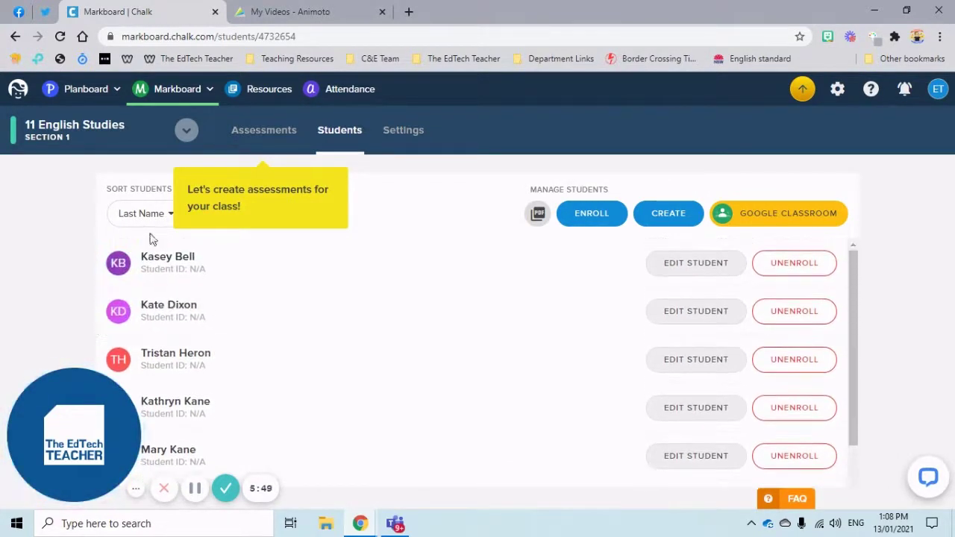
pyautogui.click(147, 216)
pyautogui.click(153, 263)
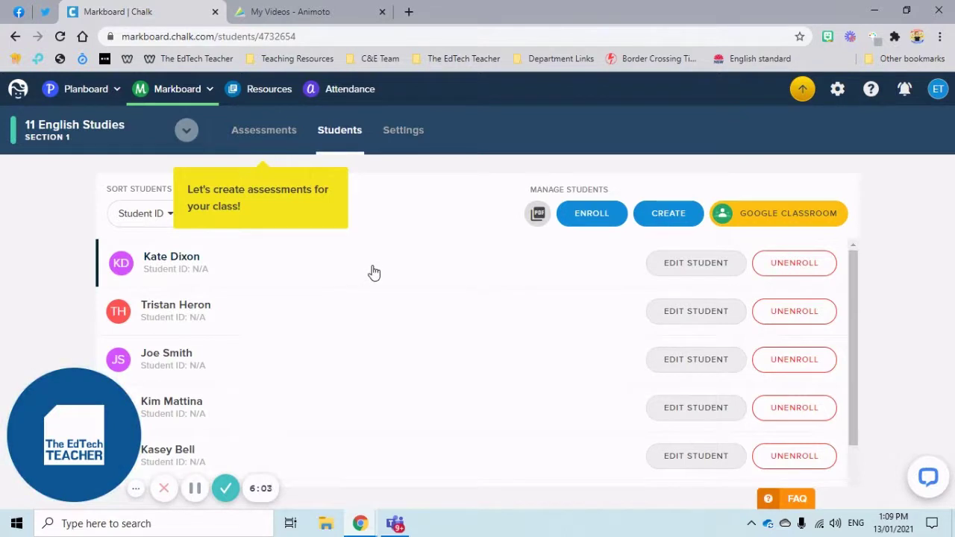
pyautogui.click(256, 135)
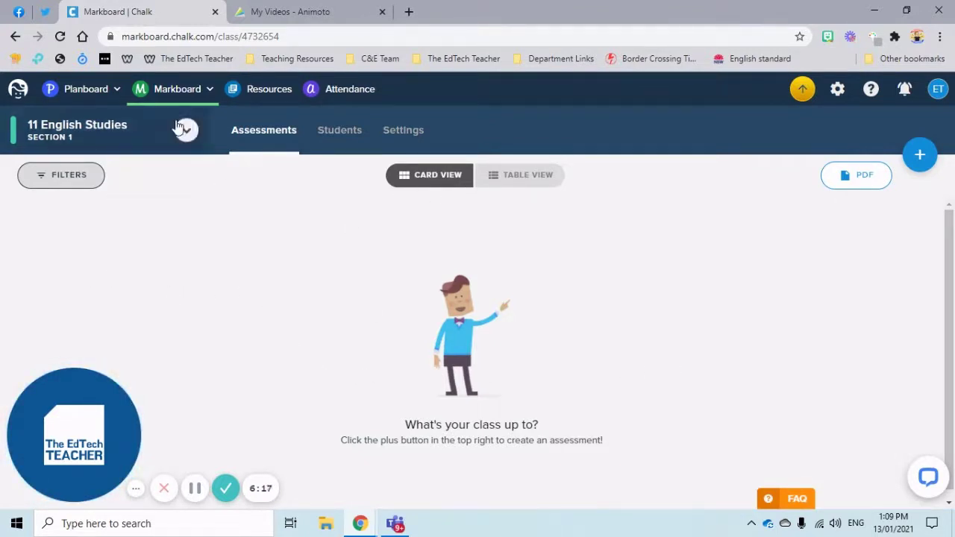
# - Go to the All Classes overview for The 2021 School Year
pyautogui.click(172, 97)
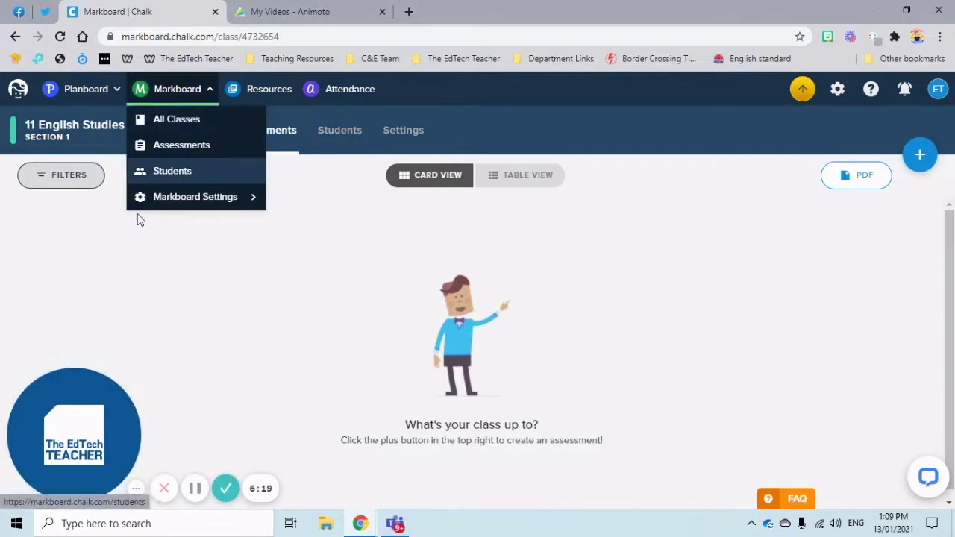
pyautogui.click(177, 123)
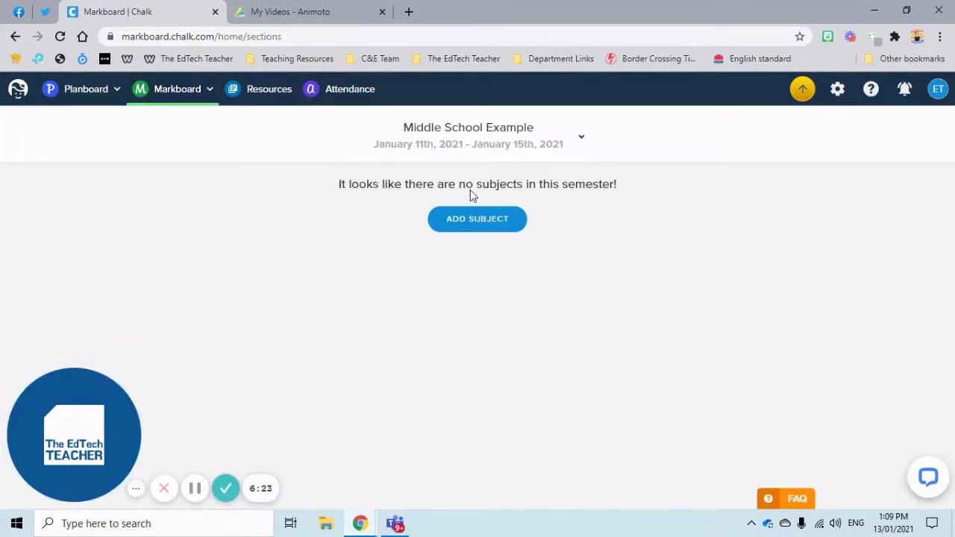
pyautogui.click(478, 134)
pyautogui.click(448, 187)
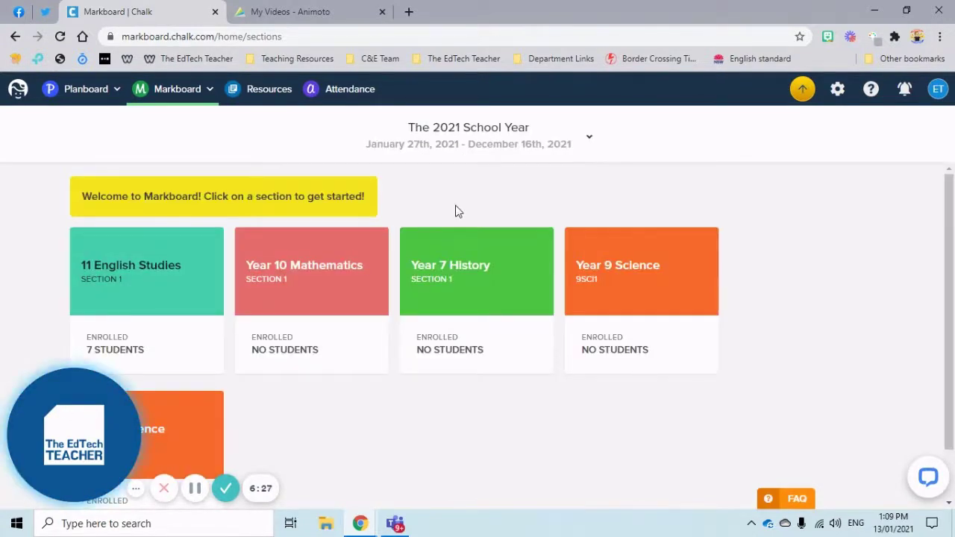
# - Open 11 English Studies in Table View and start a new assessment
pyautogui.click(179, 93)
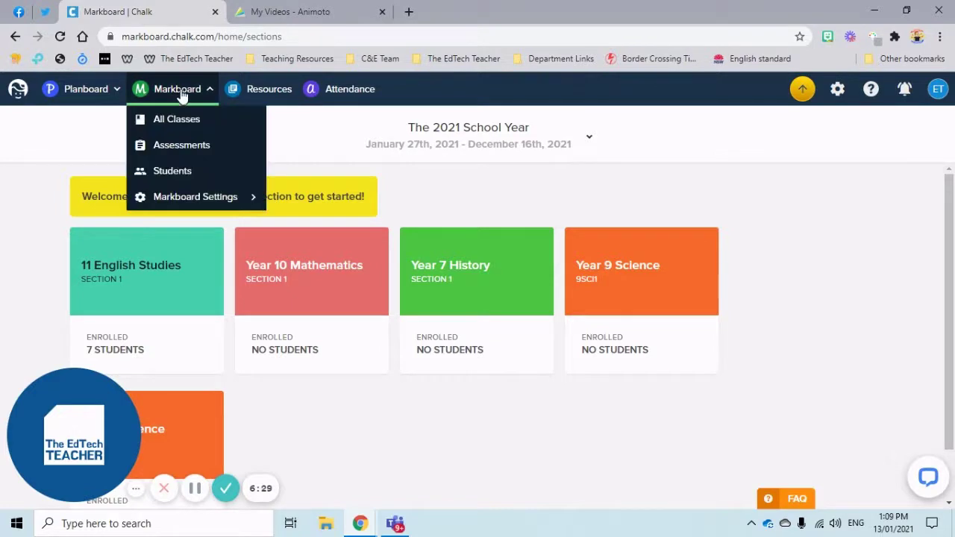
pyautogui.click(159, 245)
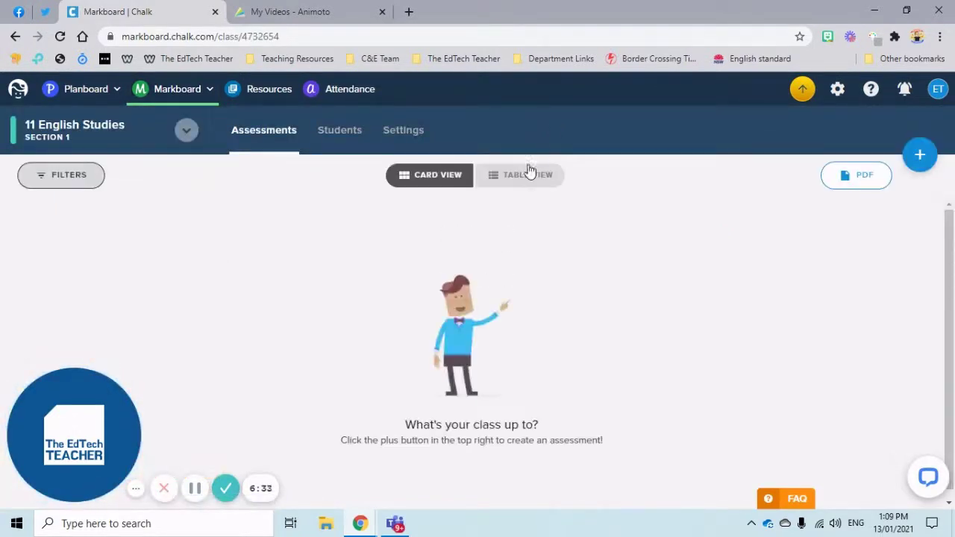
pyautogui.click(527, 173)
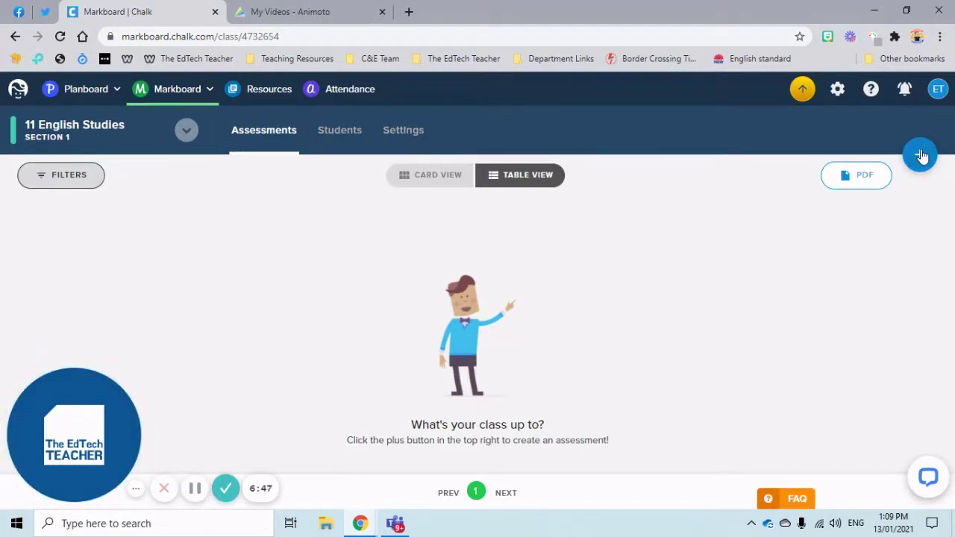
pyautogui.click(920, 155)
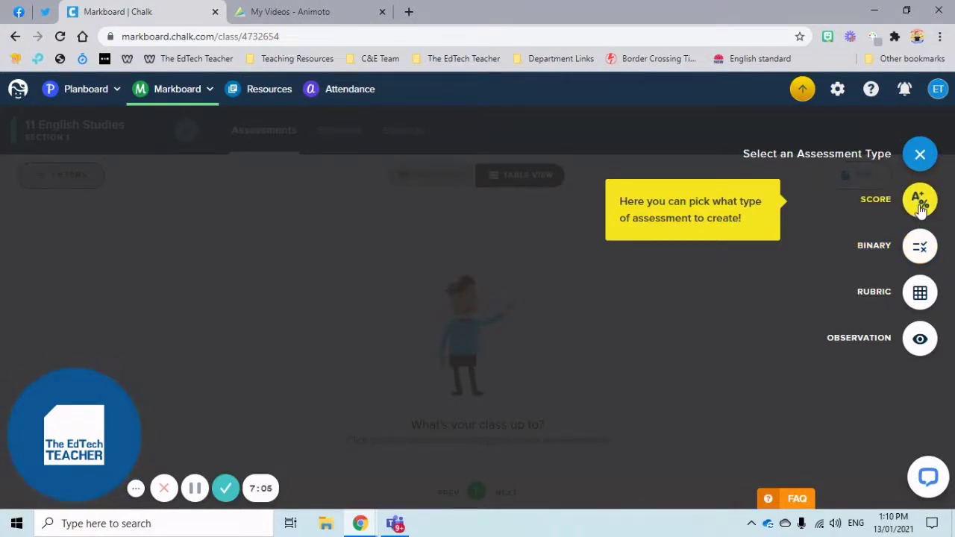
# - Choose a Score assessment and create Unit 1 titled 'Introduction to English'
pyautogui.click(919, 206)
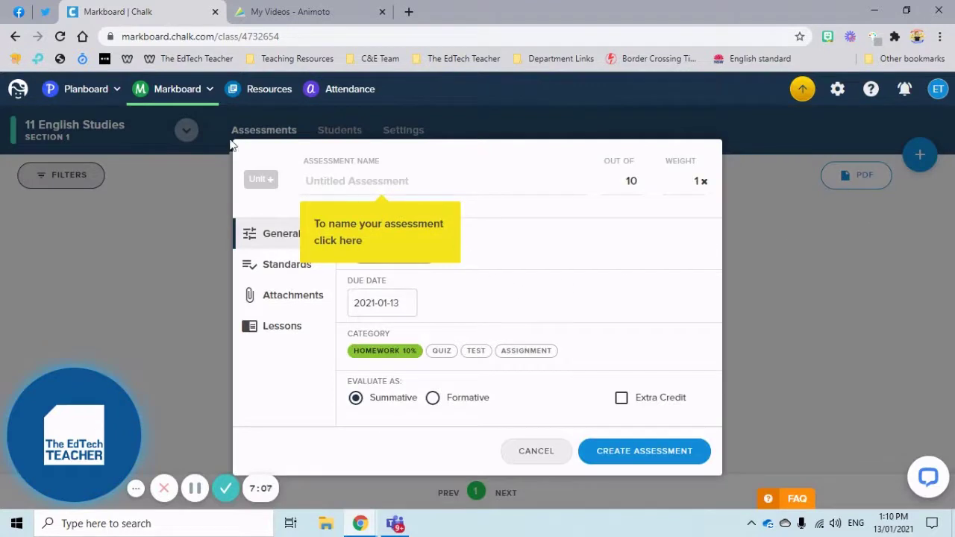
pyautogui.click(262, 183)
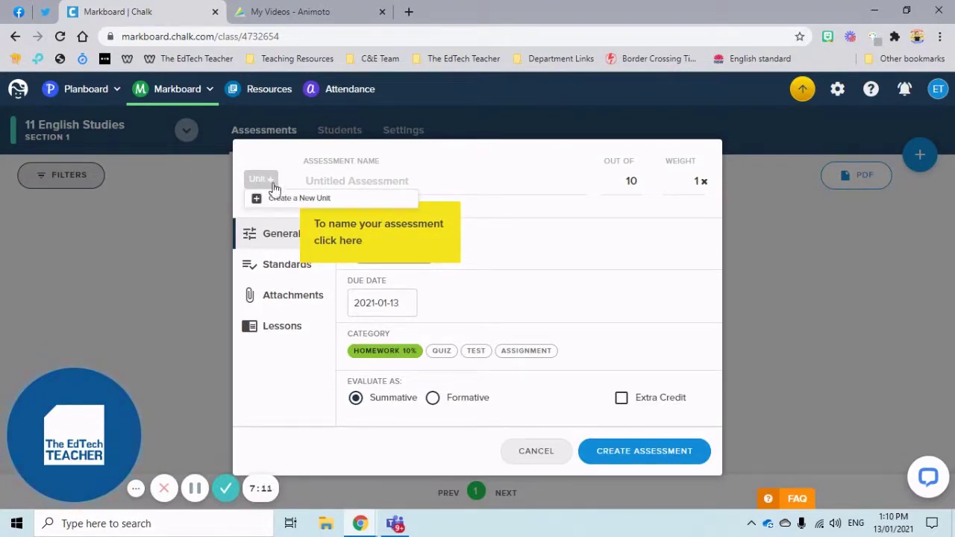
pyautogui.click(291, 209)
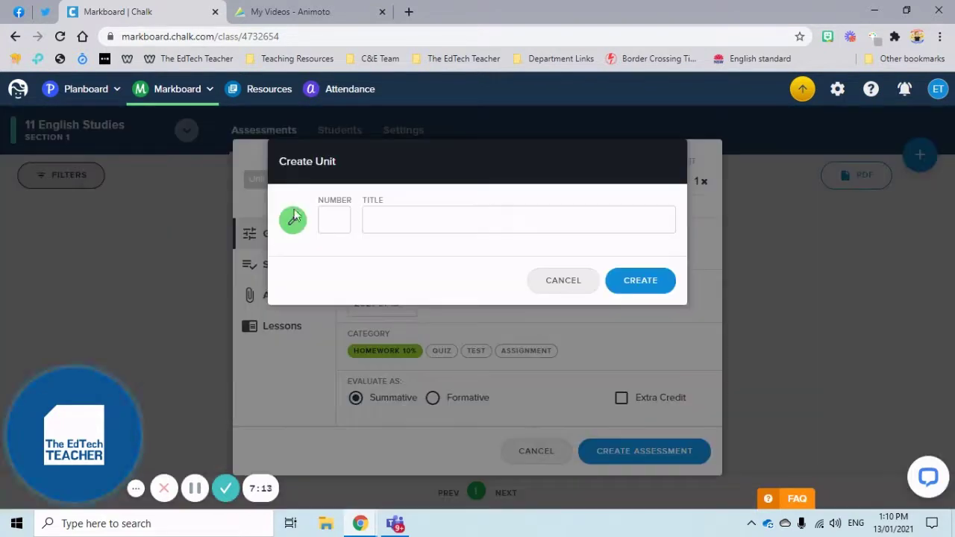
pyautogui.click(334, 219)
pyautogui.write('1')
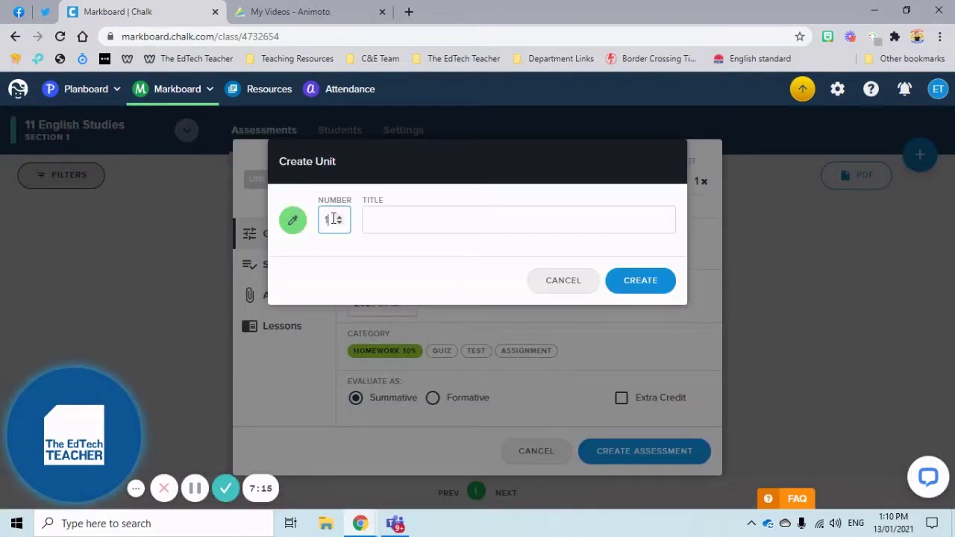
pyautogui.press('Tab')
pyautogui.write('Introduc')
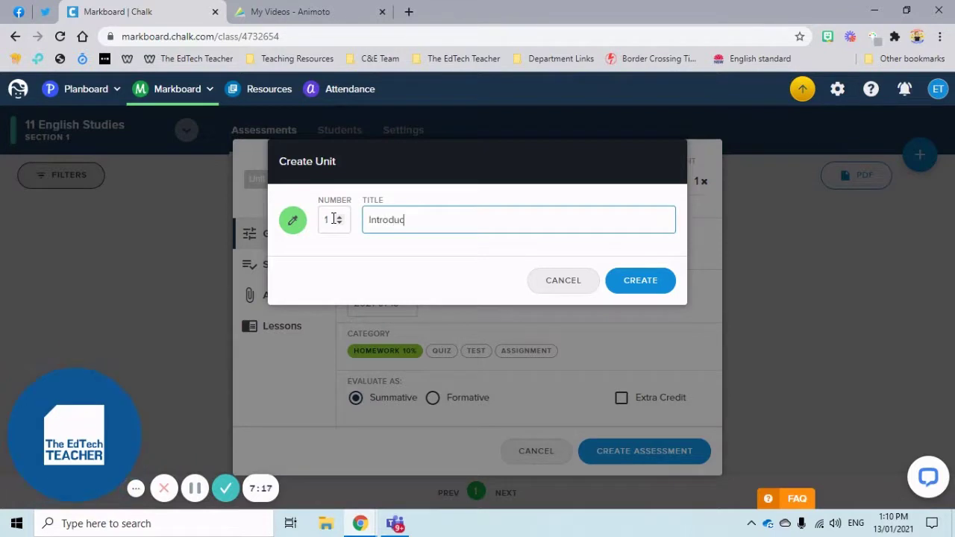
pyautogui.write('tion to English')
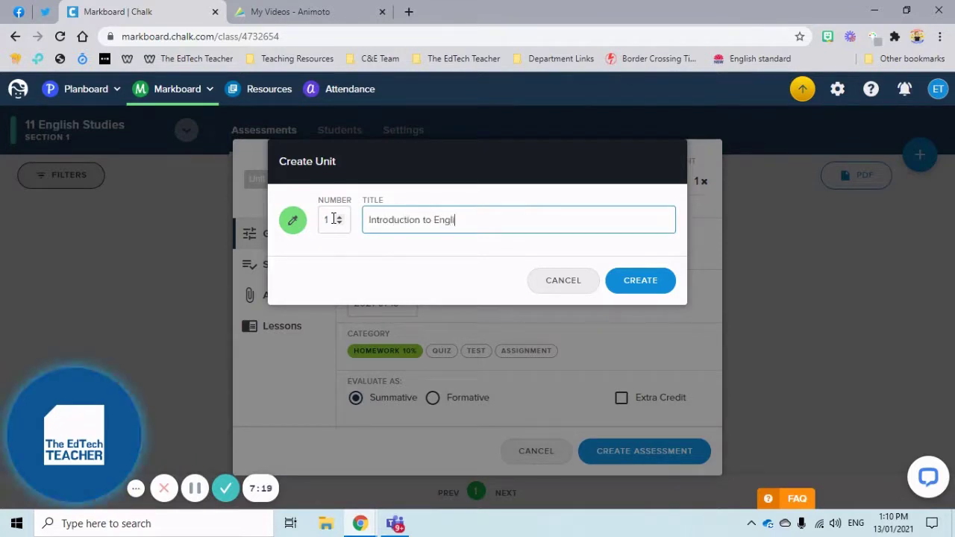
pyautogui.click(635, 292)
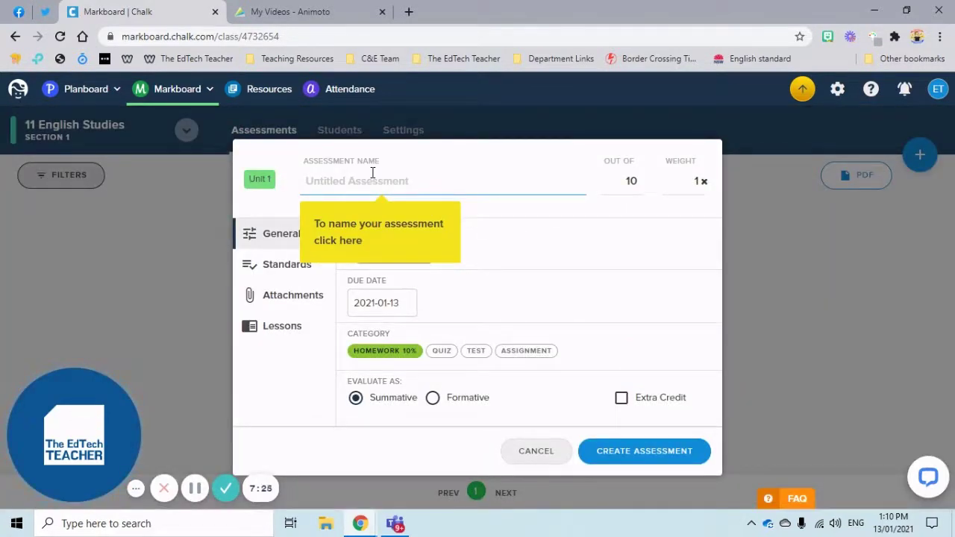
# - Name the assessment Assessment Task 1, out of 50, weight 20, due 28 January 2021
pyautogui.write('Assessment Task 1')
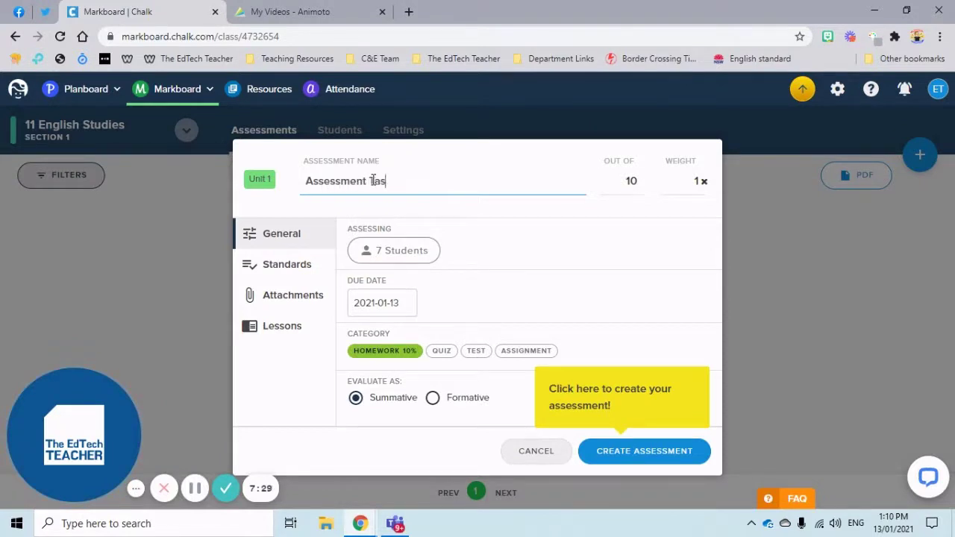
pyautogui.doubleClick(631, 182)
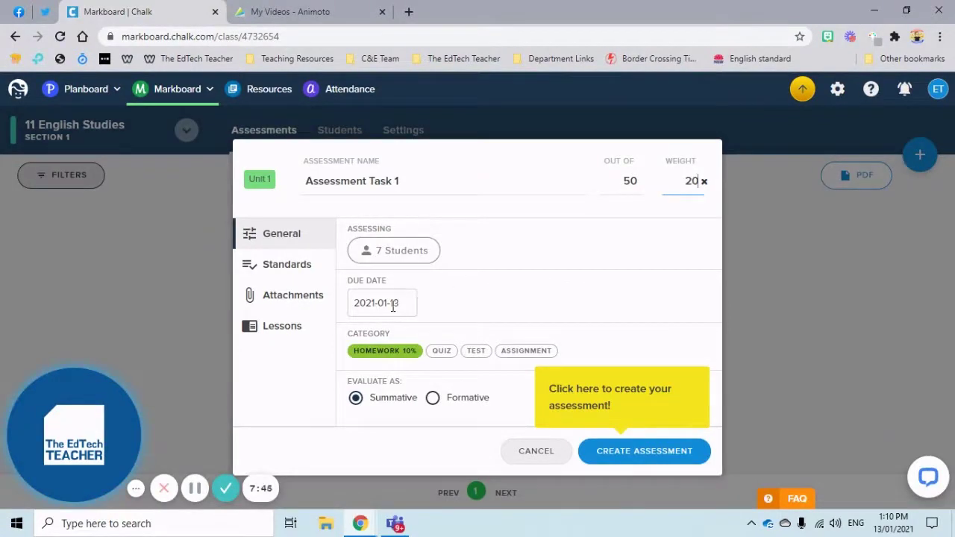
pyautogui.click(392, 304)
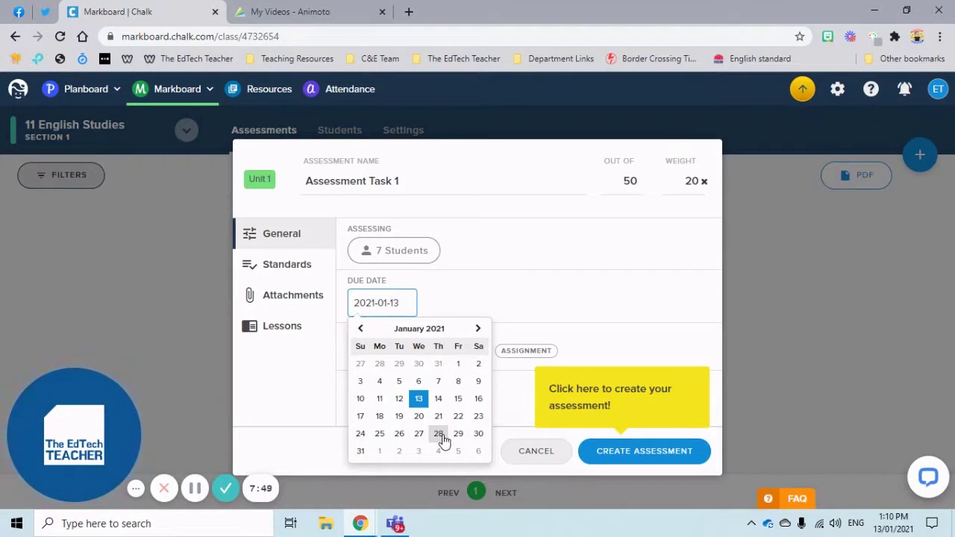
pyautogui.click(439, 435)
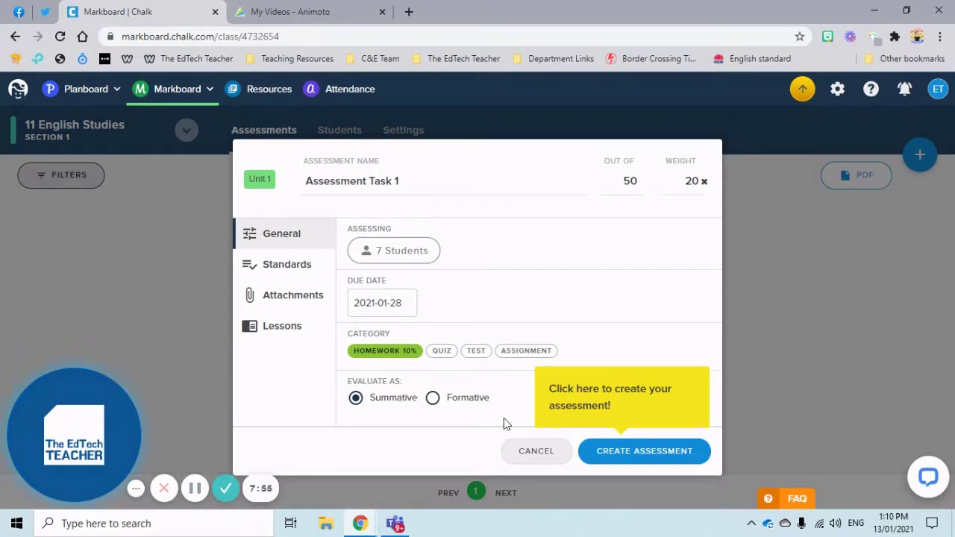
# - Review the Standards, Attachments and Lessons tabs without adding anything, then create Assessment Task 1
pyautogui.click(271, 266)
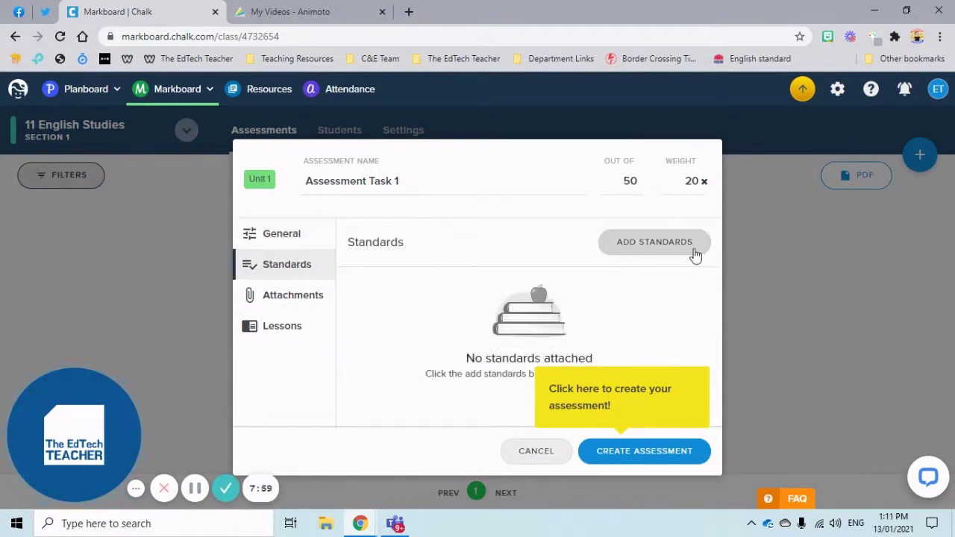
pyautogui.click(654, 243)
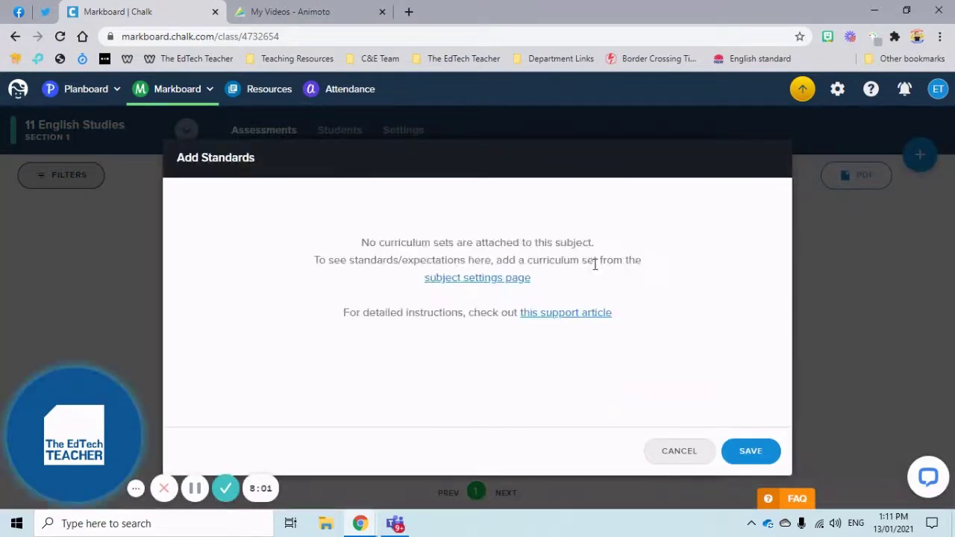
pyautogui.click(676, 465)
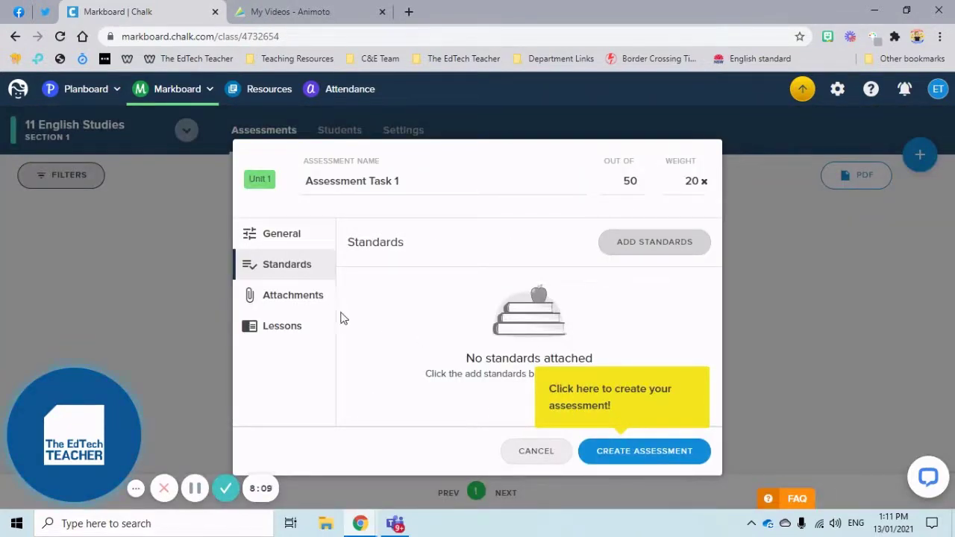
pyautogui.click(302, 308)
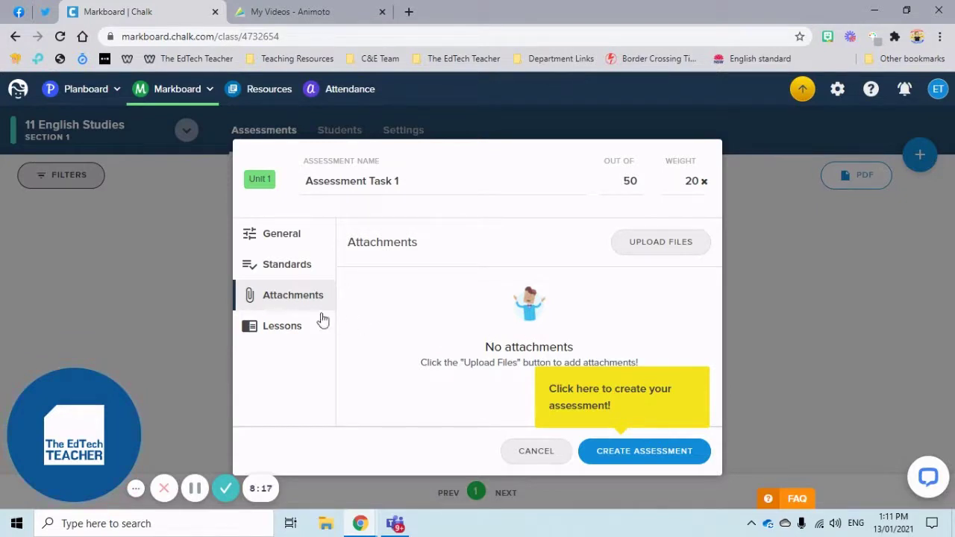
pyautogui.click(263, 325)
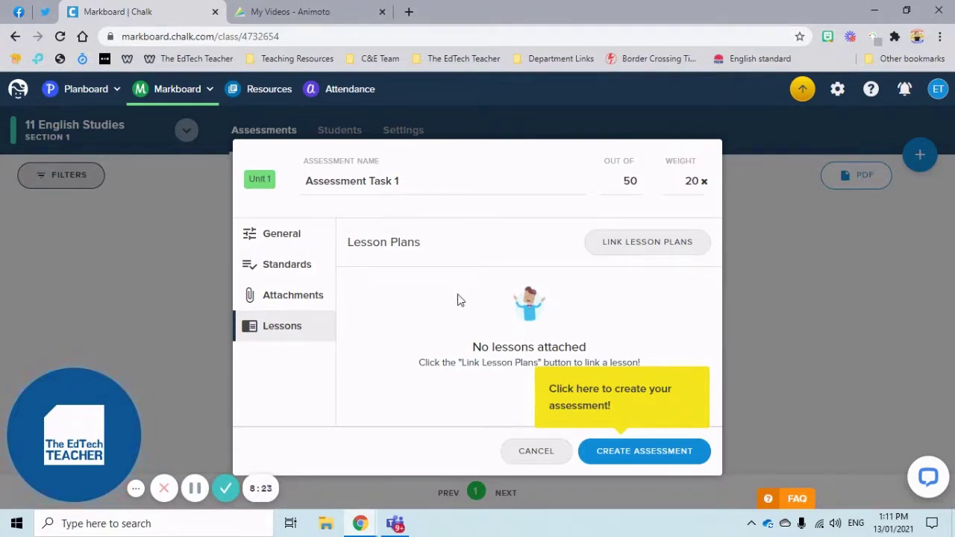
pyautogui.click(638, 453)
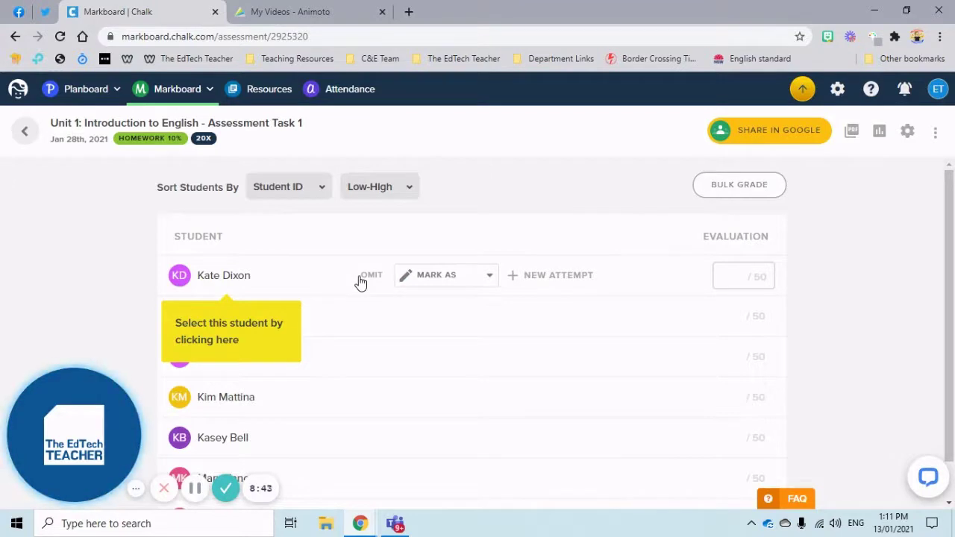
# - Check the first student's Mark As options, scroll the student list, and return to the class page
pyautogui.click(493, 276)
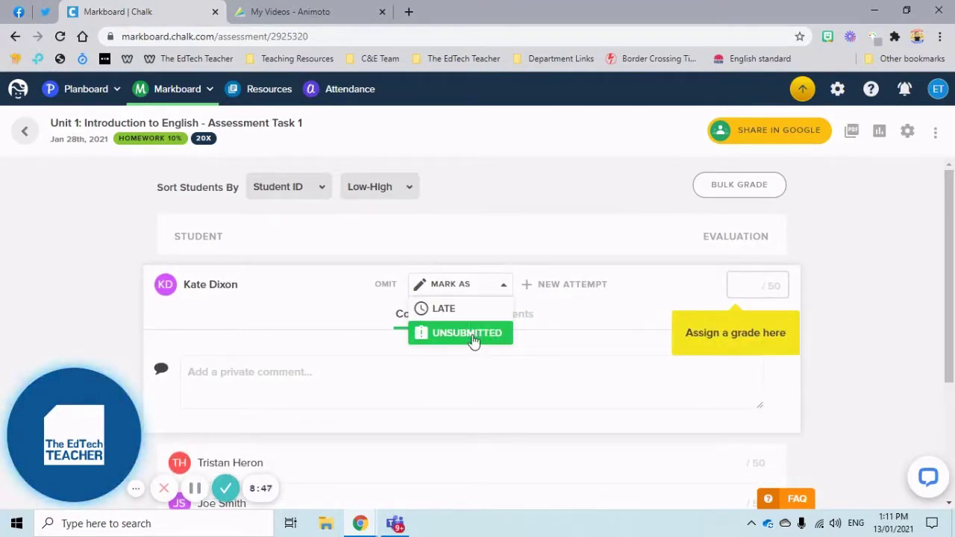
pyautogui.click(625, 292)
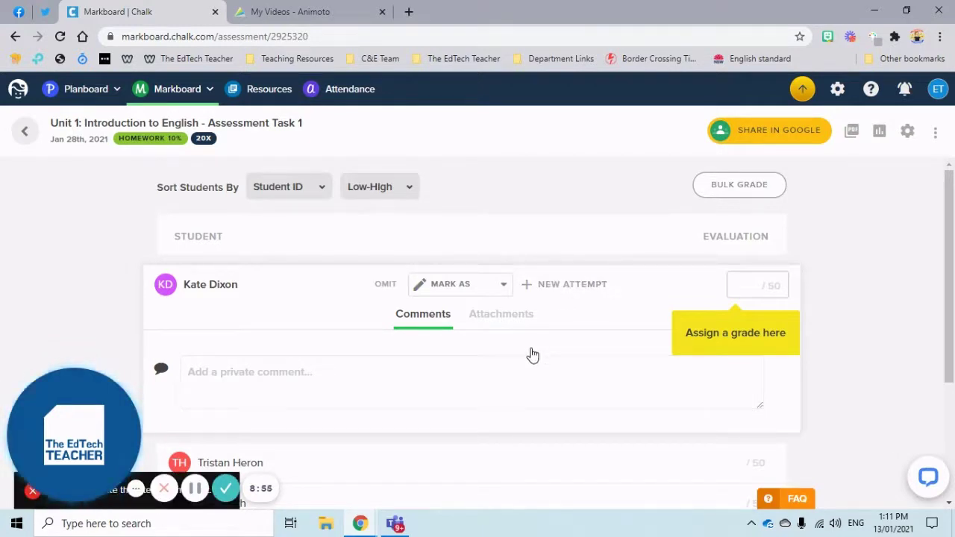
pyautogui.scroll(-1, 533, 355)
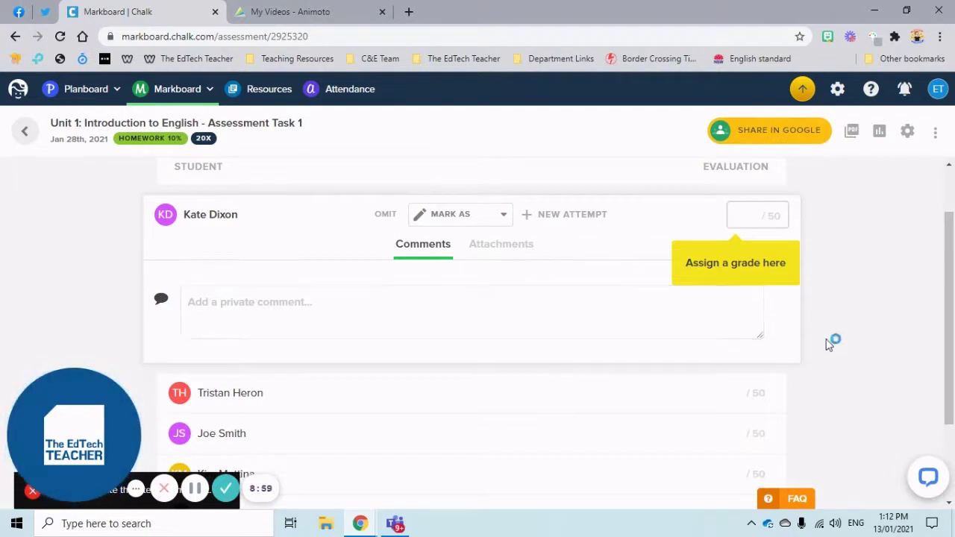
pyautogui.scroll(-2, 581, 352)
pyautogui.moveTo(581, 351)
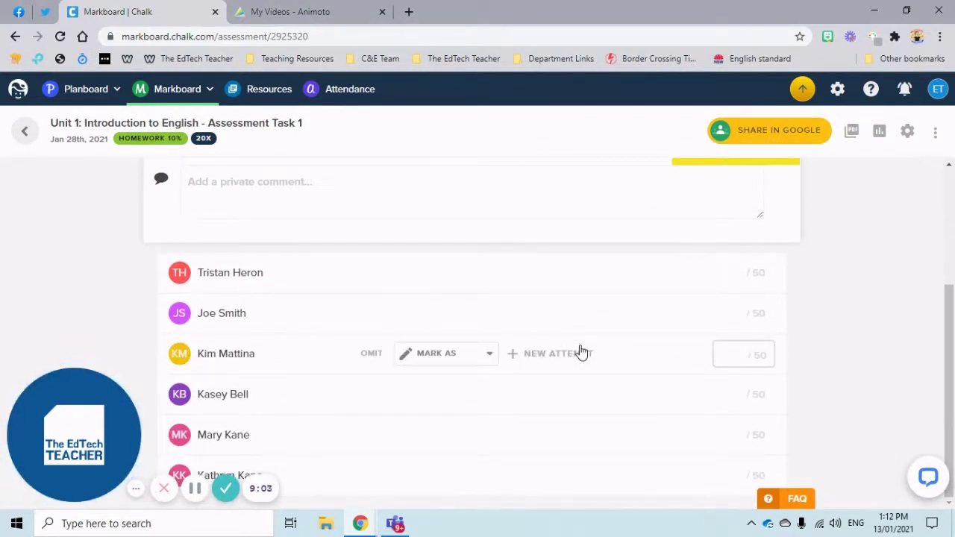
pyautogui.scroll(3, 581, 351)
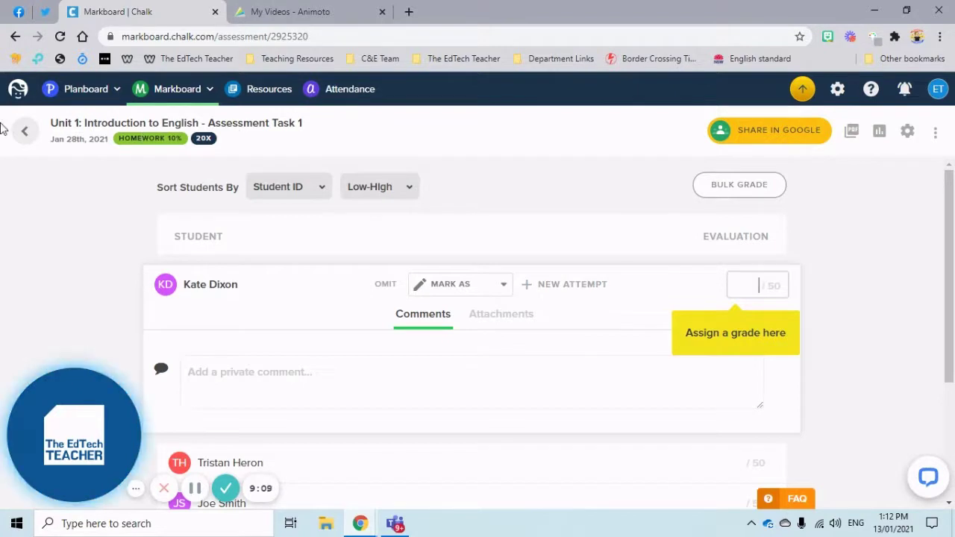
pyautogui.click(15, 132)
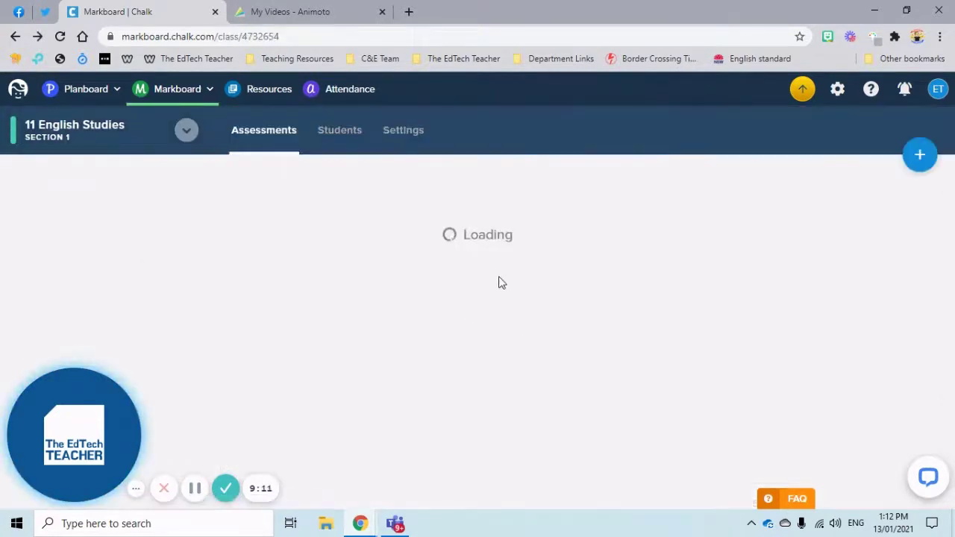
# - In class Settings, delete the Homework category, migrating its evaluations to Quiz, leaving 90% total weight
pyautogui.click(402, 132)
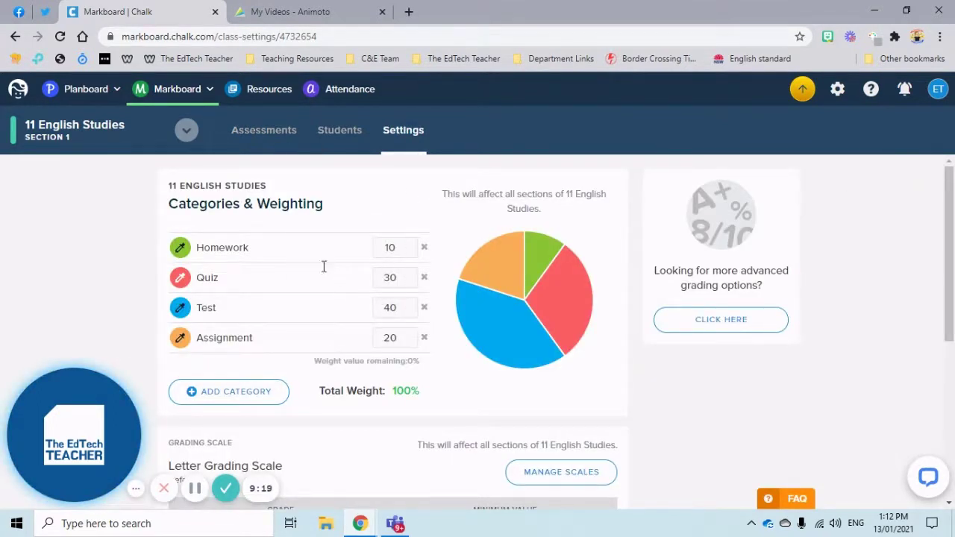
pyautogui.click(181, 250)
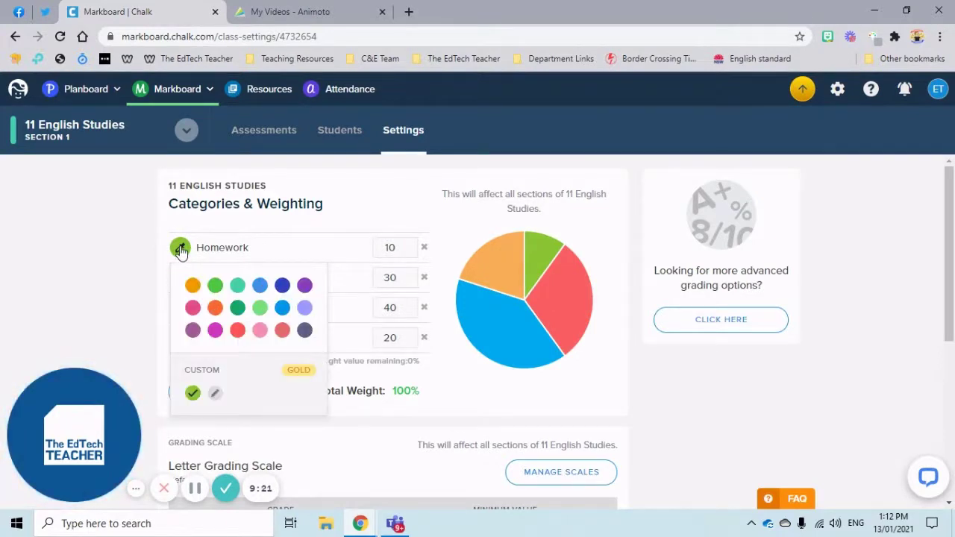
pyautogui.click(403, 247)
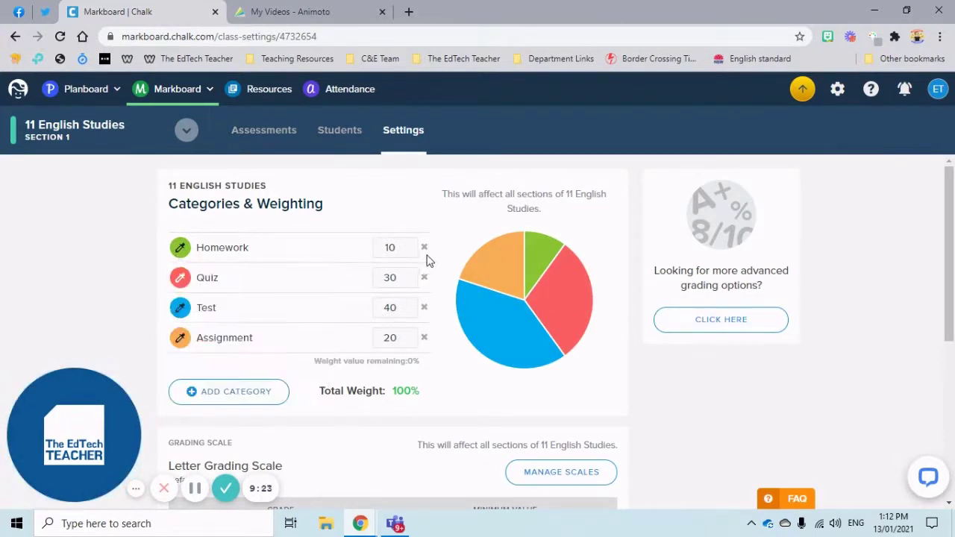
pyautogui.click(424, 248)
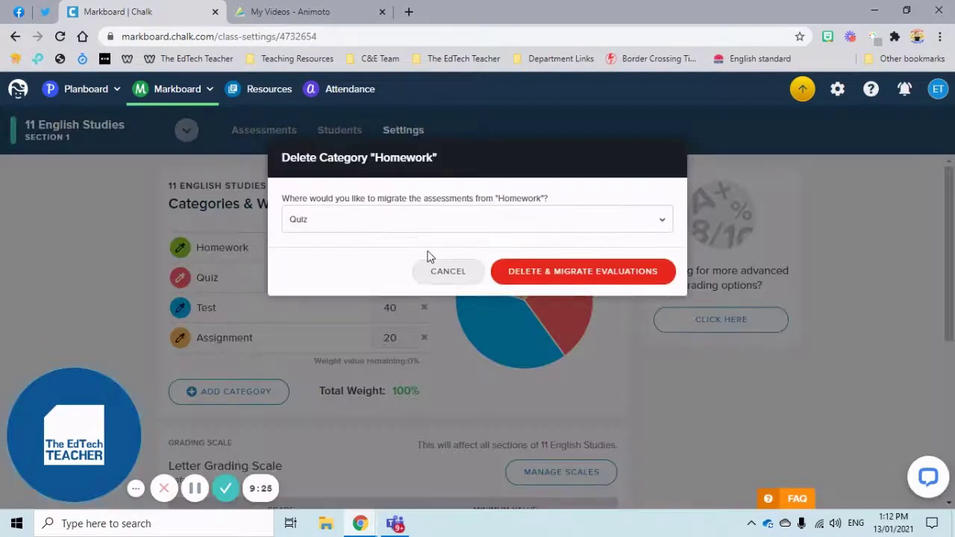
pyautogui.click(603, 273)
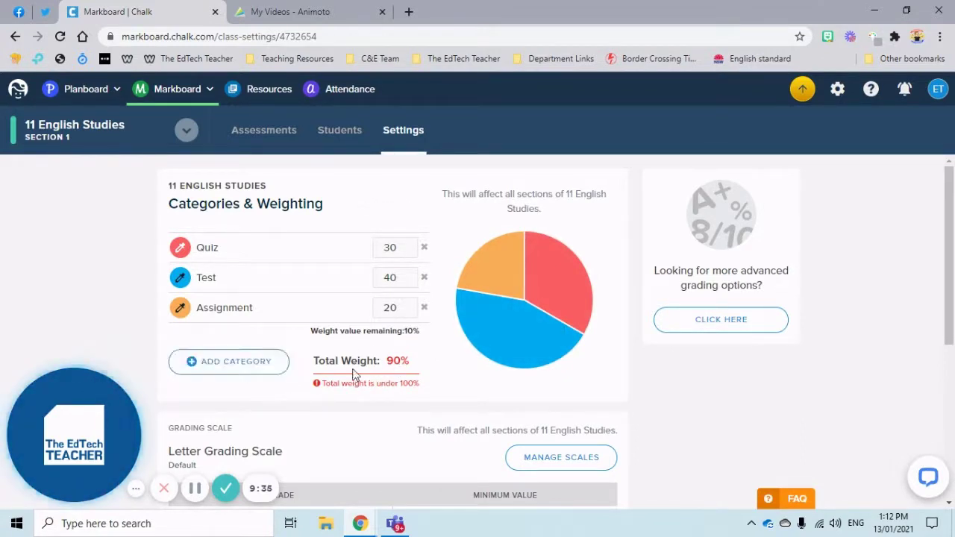
pyautogui.scroll(-3, 455, 361)
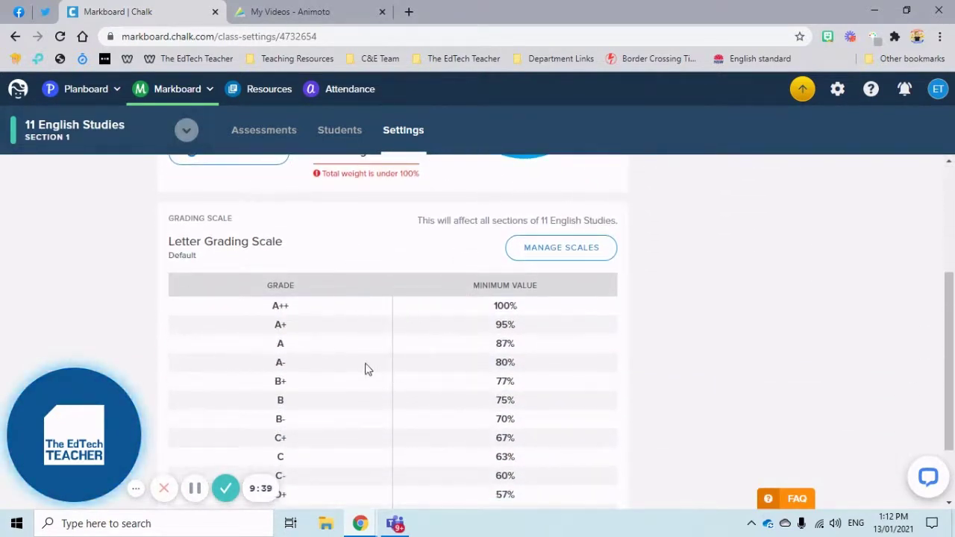
# - Start a new grading scale from the Level template in the class's grading scale chooser
pyautogui.click(553, 247)
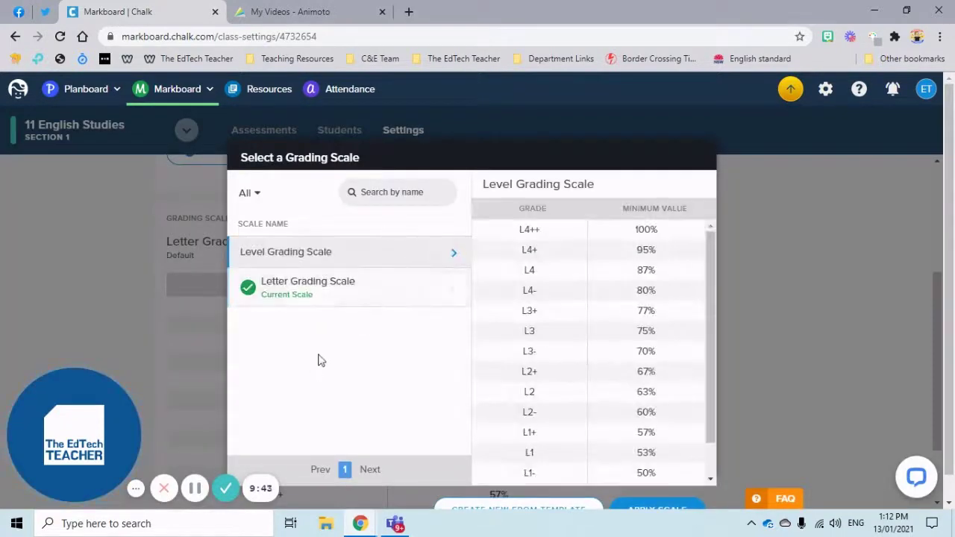
pyautogui.scroll(-1, 537, 440)
pyautogui.scroll(-1, 539, 467)
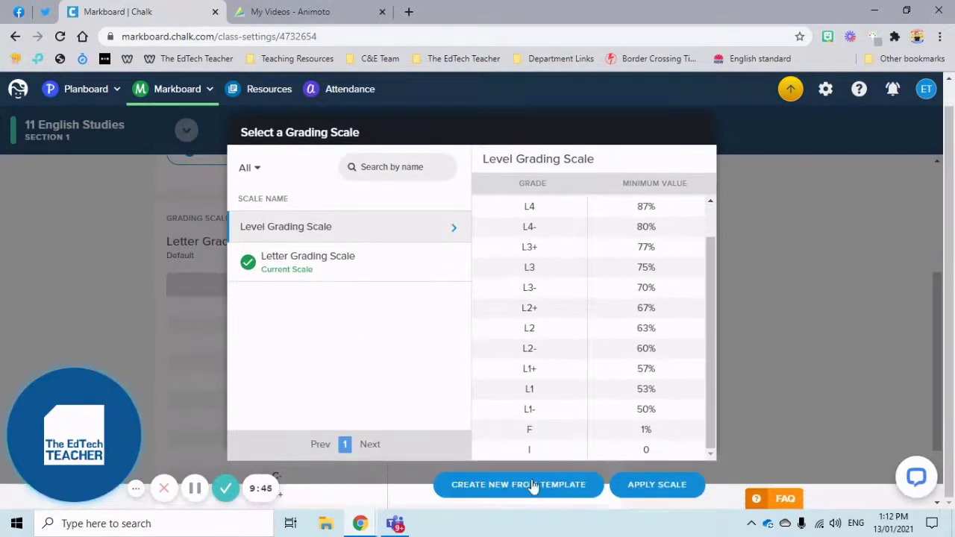
pyautogui.click(529, 495)
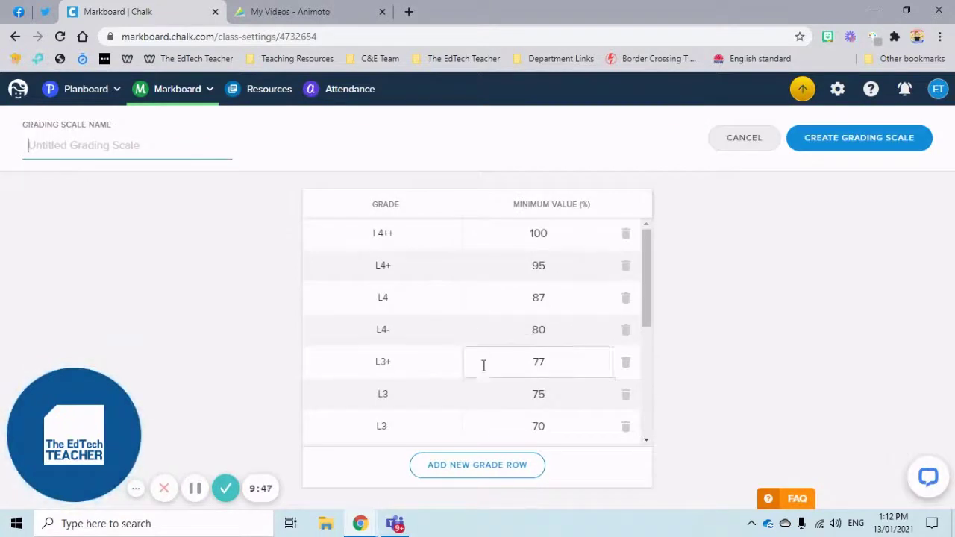
# - Discard the Level-based draft scale and close the chooser, keeping the Letter Grading Scale
pyautogui.scroll(-4, 473, 395)
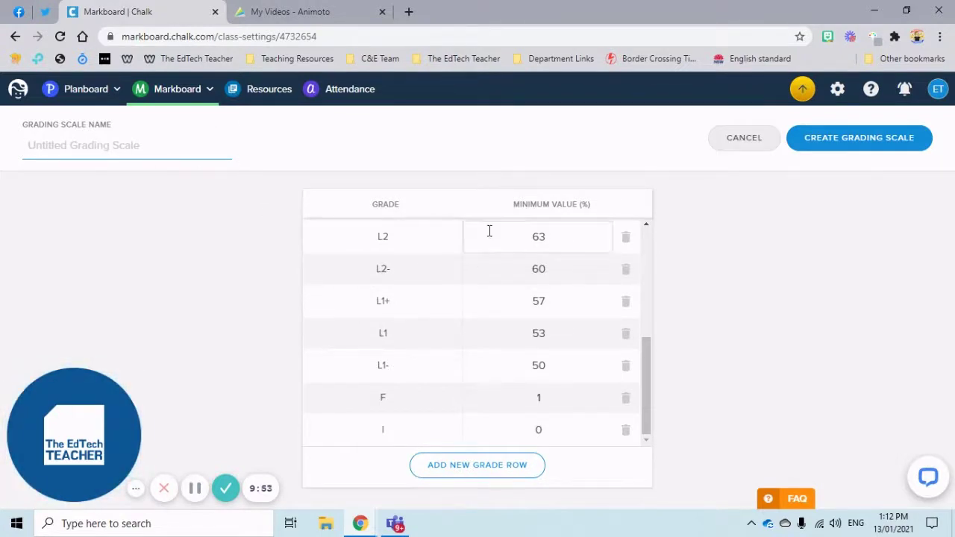
pyautogui.click(737, 146)
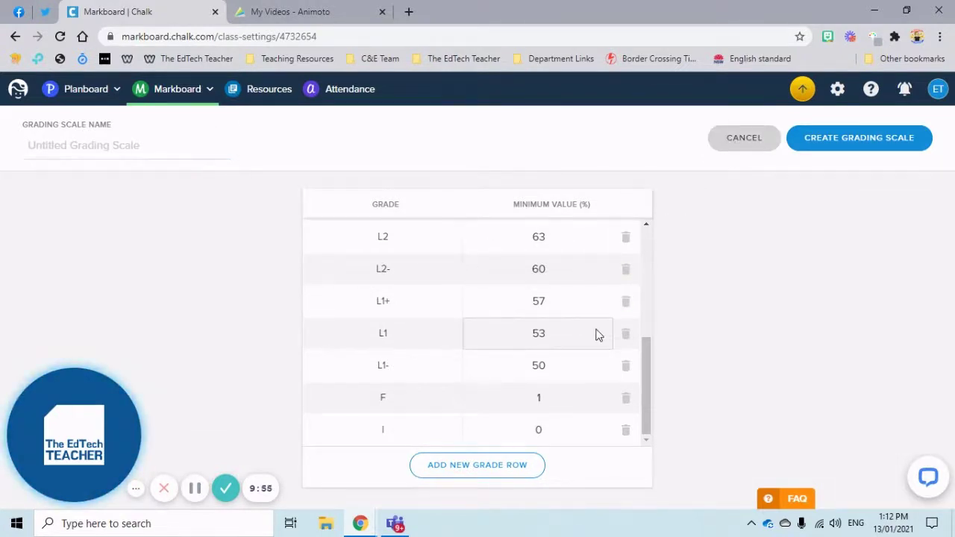
pyautogui.scroll(-2, 534, 472)
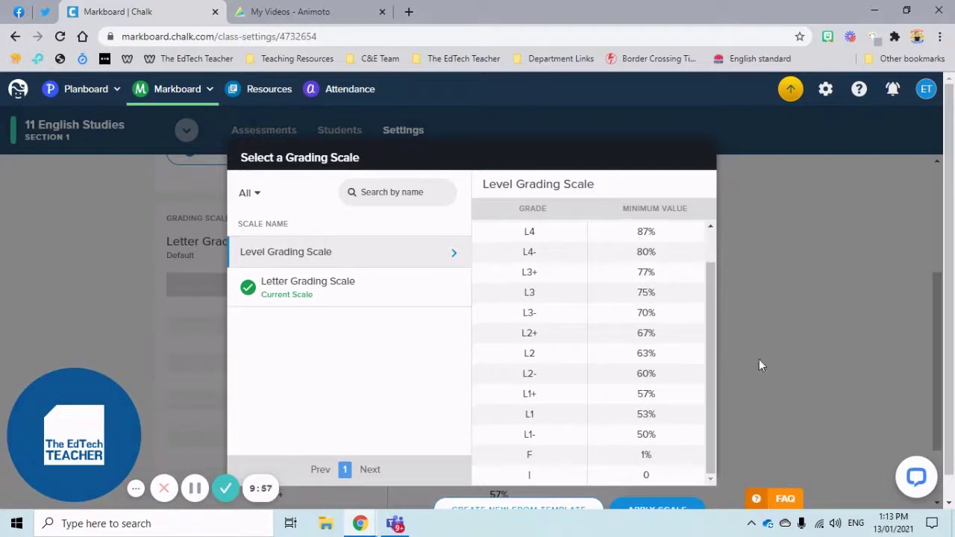
pyautogui.click(794, 312)
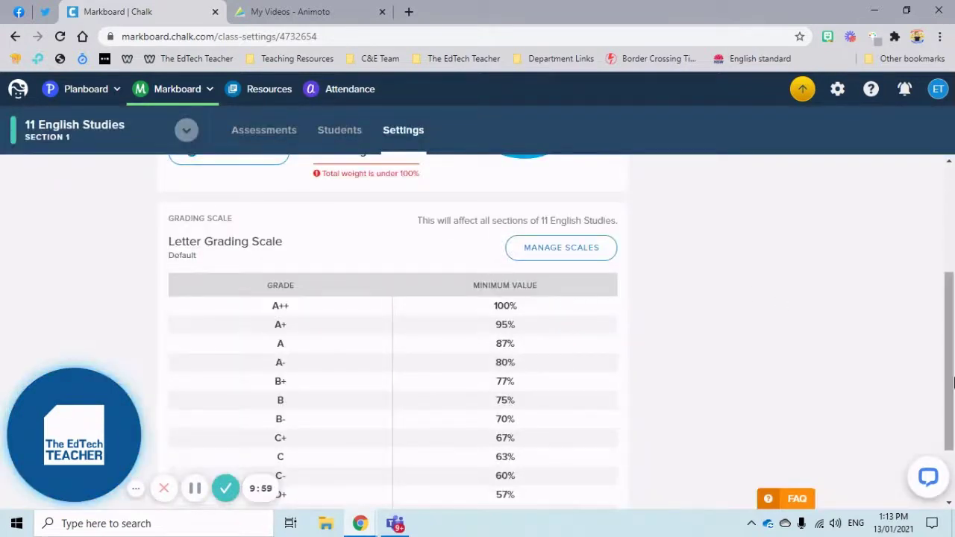
pyautogui.scroll(2, 775, 327)
pyautogui.scroll(1, 700, 279)
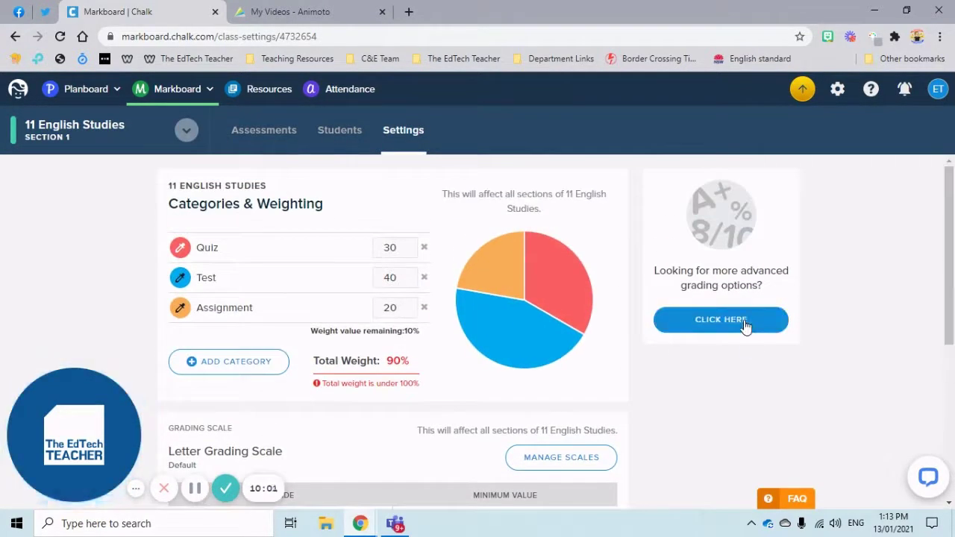
pyautogui.click(721, 324)
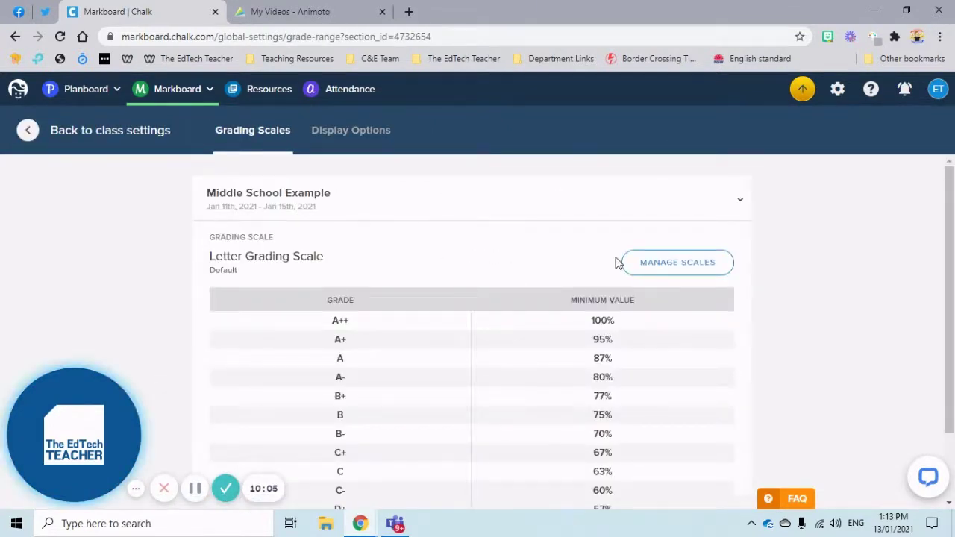
pyautogui.scroll(-1, 616, 262)
pyautogui.scroll(1, 619, 262)
pyautogui.click(630, 264)
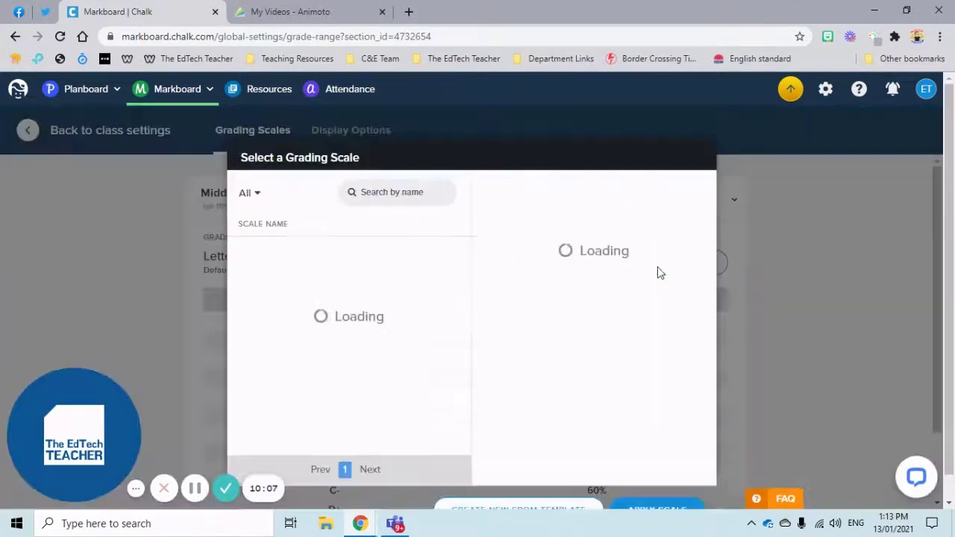
pyautogui.click(730, 190)
pyautogui.scroll(-1, 748, 254)
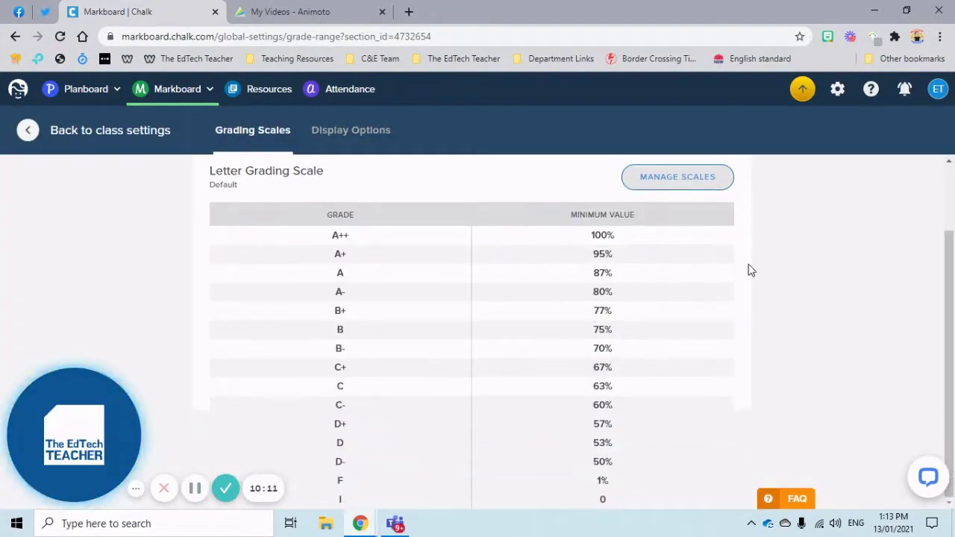
pyautogui.scroll(1, 748, 270)
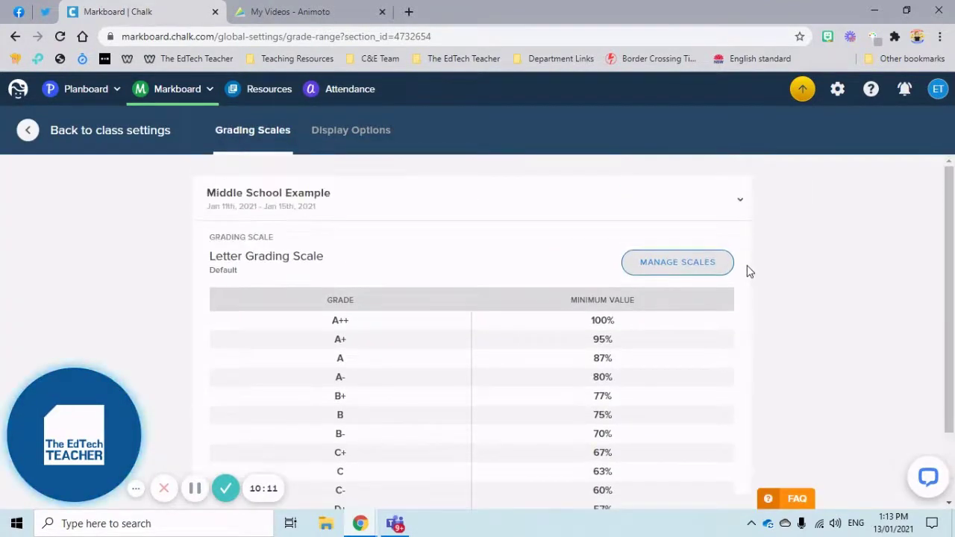
pyautogui.click(361, 135)
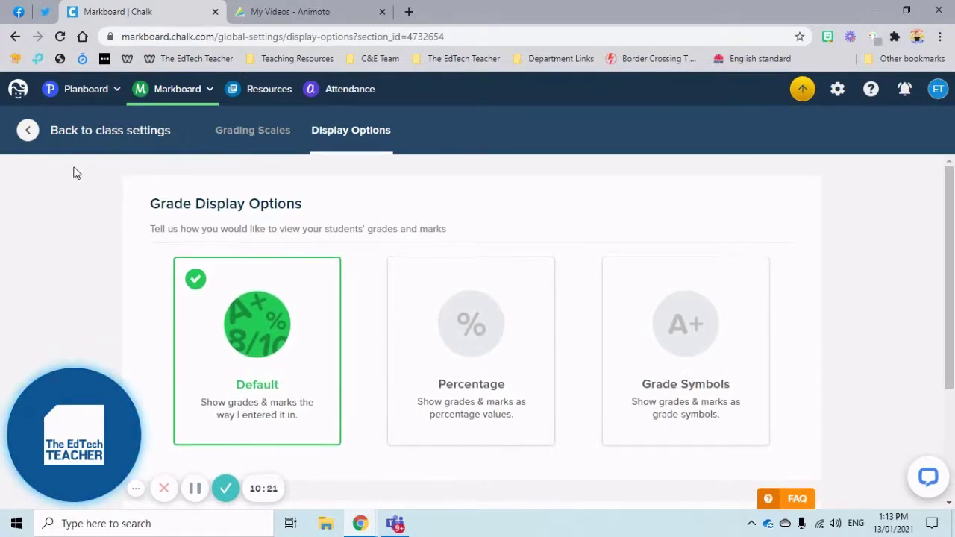
pyautogui.click(23, 129)
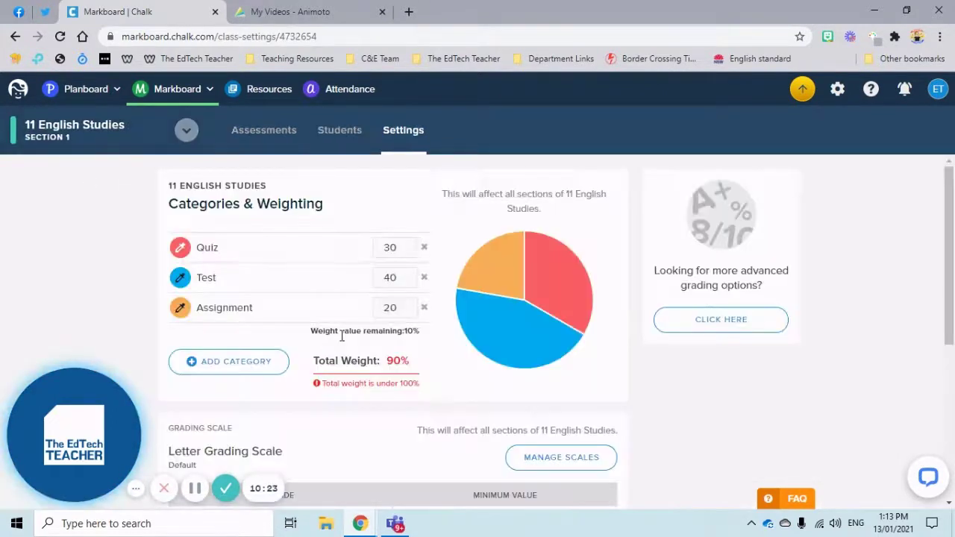
# - Show 11 English Studies assessments as a student grades table, then open the PDF class report generator
pyautogui.click(187, 131)
pyautogui.click(188, 131)
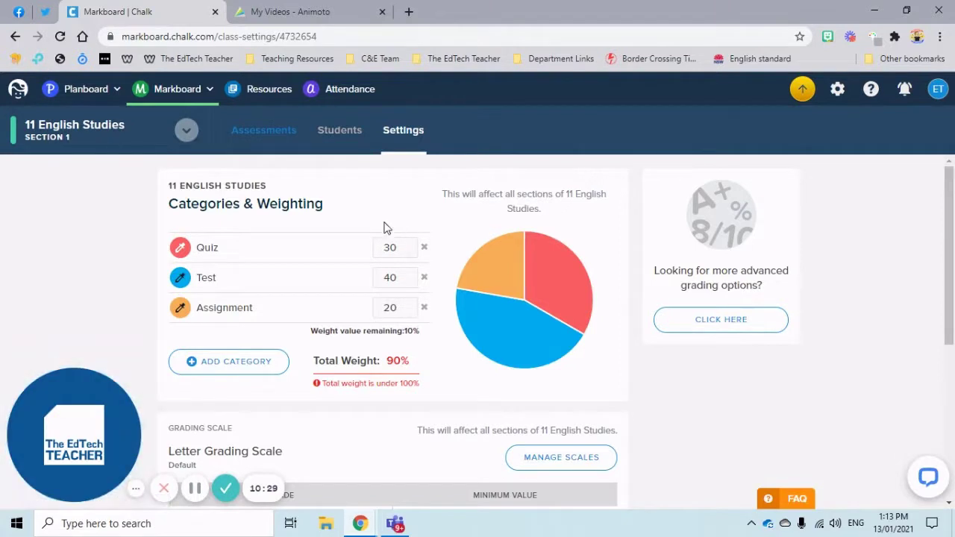
pyautogui.click(277, 133)
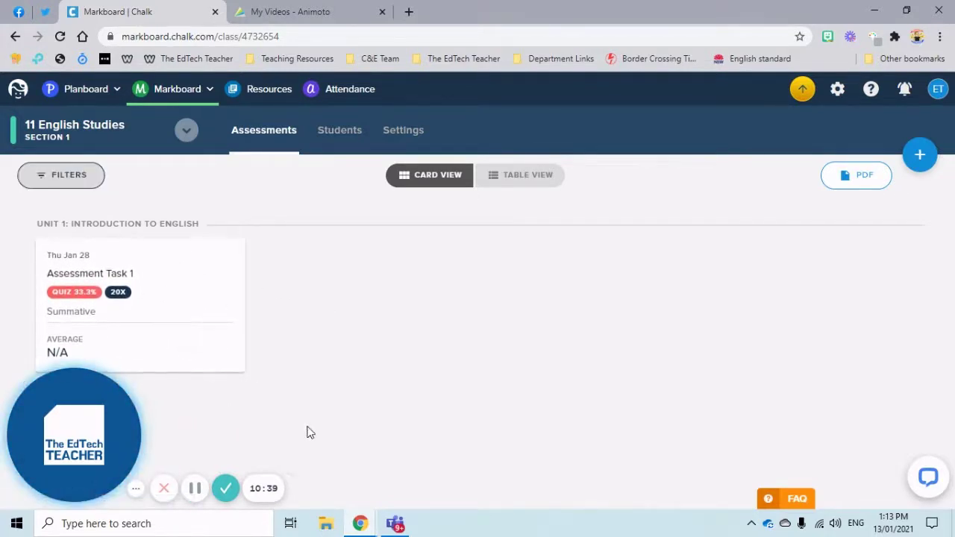
pyautogui.click(535, 186)
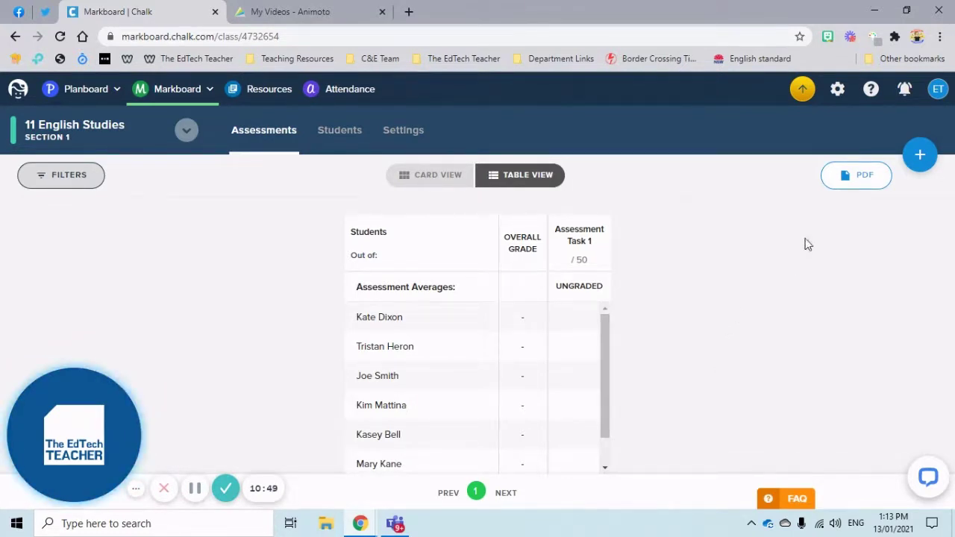
pyautogui.click(852, 178)
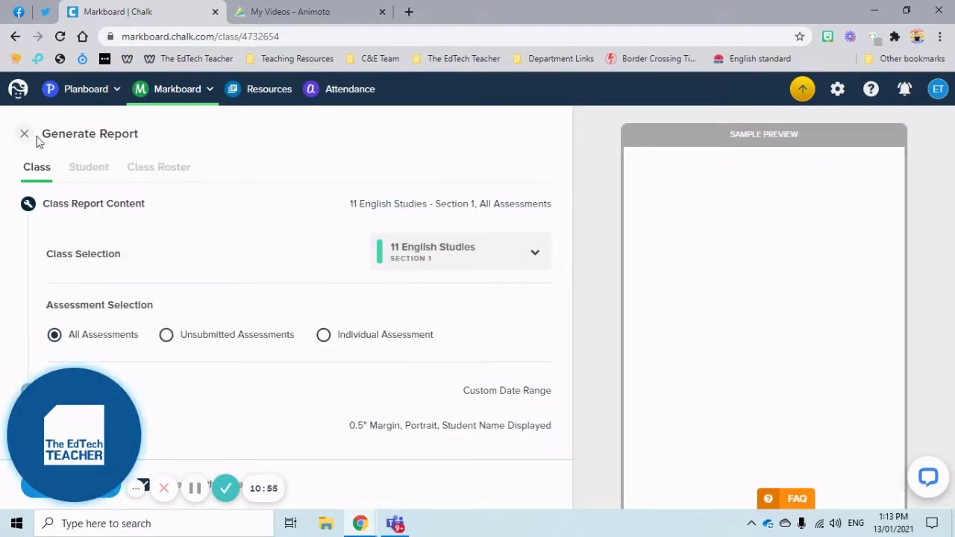
# - Look through the Markboard and Planboard menus, then return to the Chalk dashboard home page
pyautogui.click(210, 90)
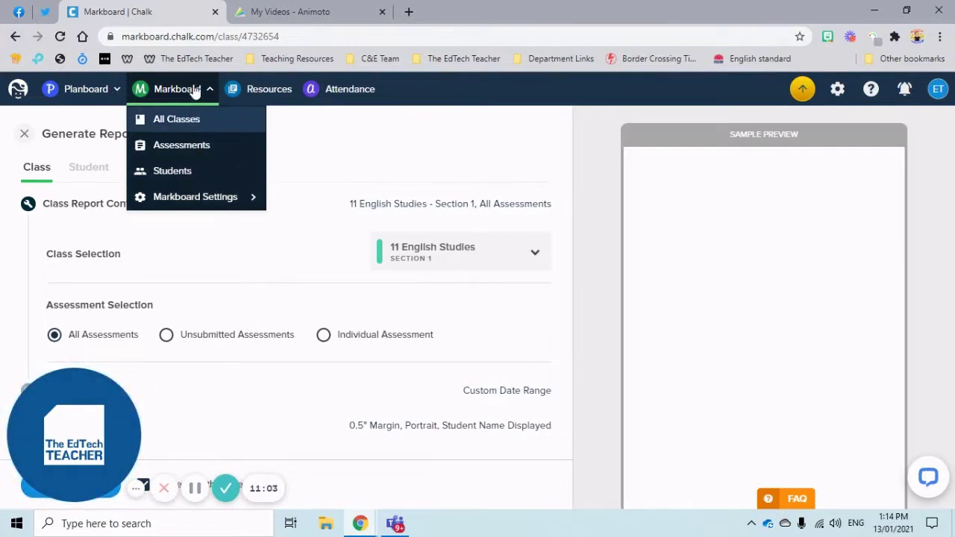
pyautogui.click(79, 91)
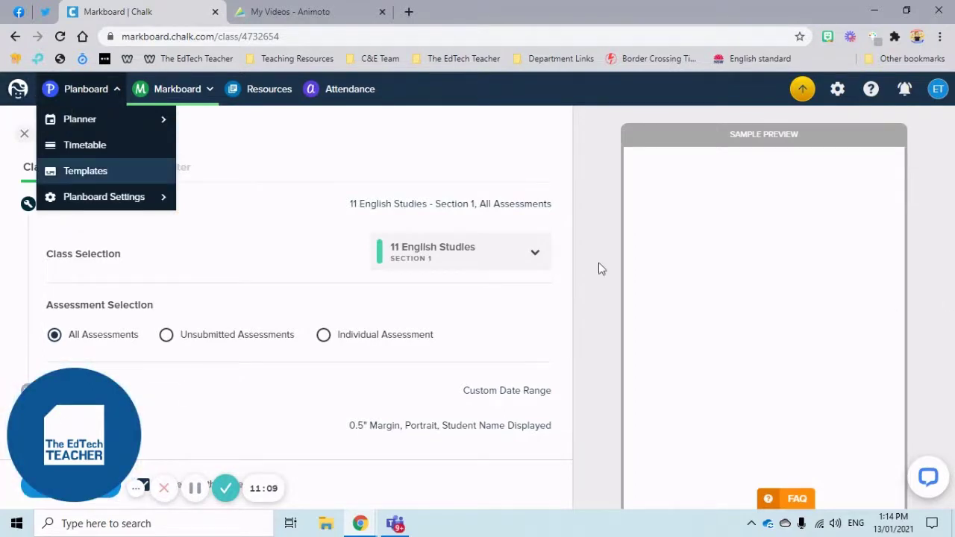
pyautogui.click(20, 95)
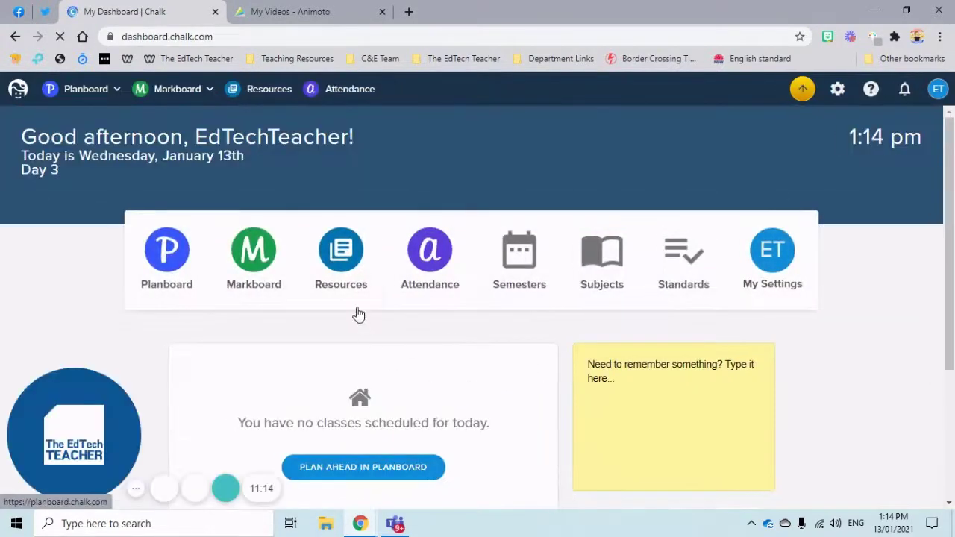
# - Reopen Markboard and switch the semester to The 2021 School Year to list 11 English Studies
pyautogui.click(256, 261)
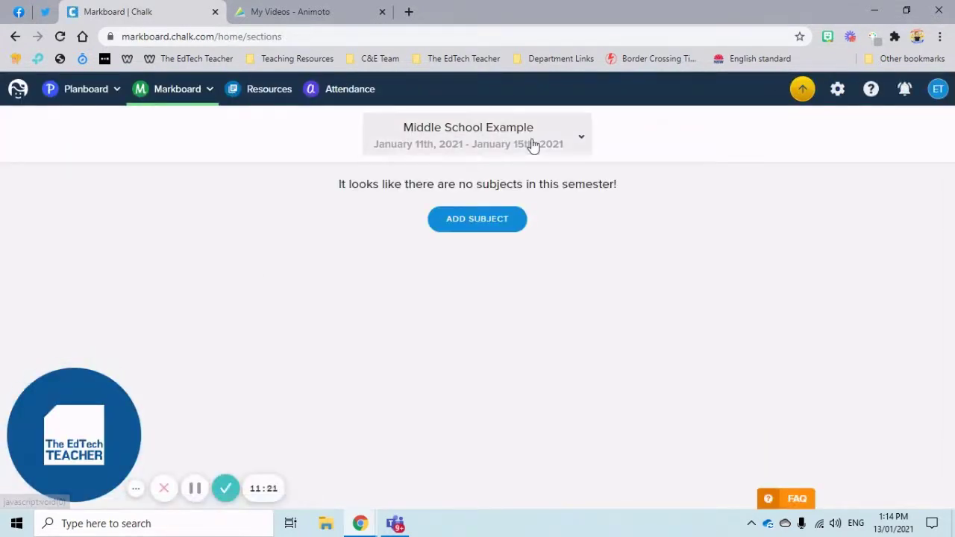
pyautogui.click(532, 146)
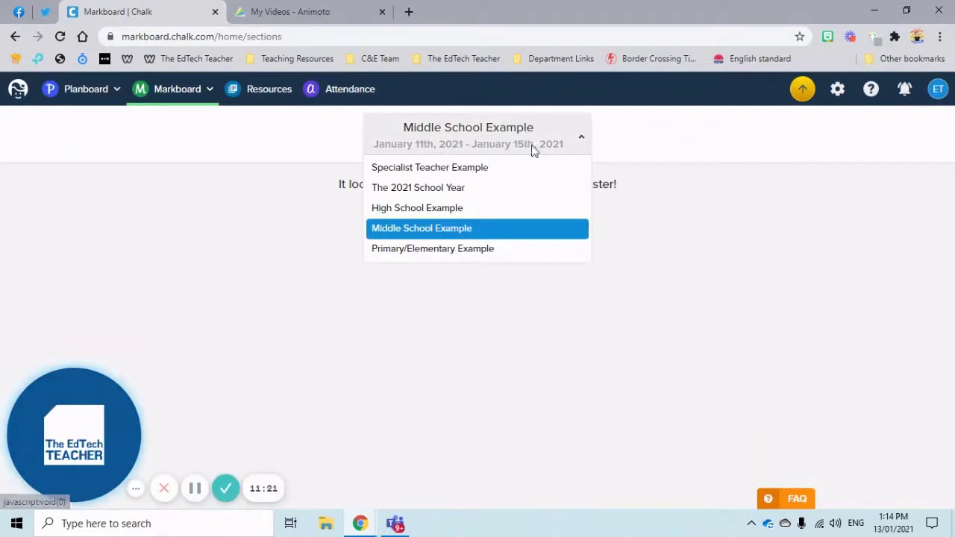
pyautogui.click(498, 187)
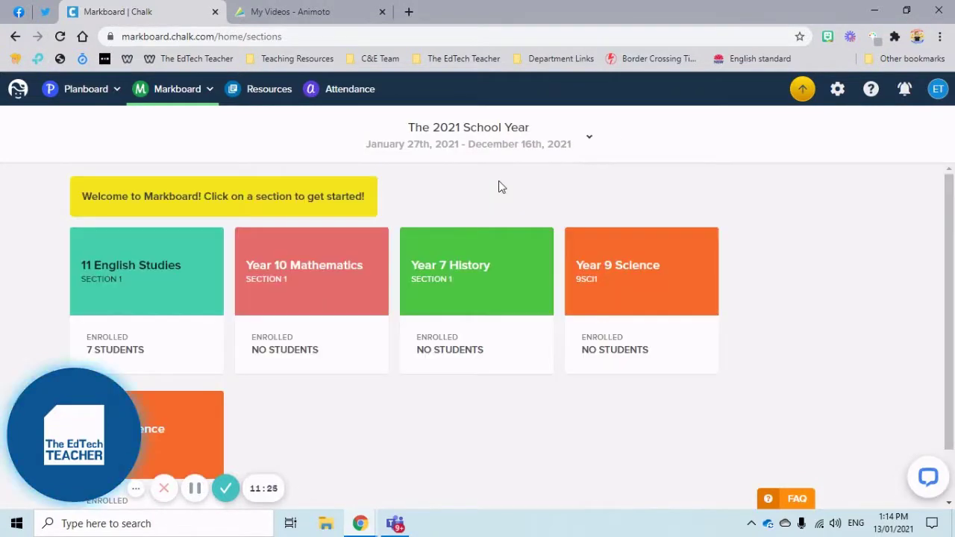